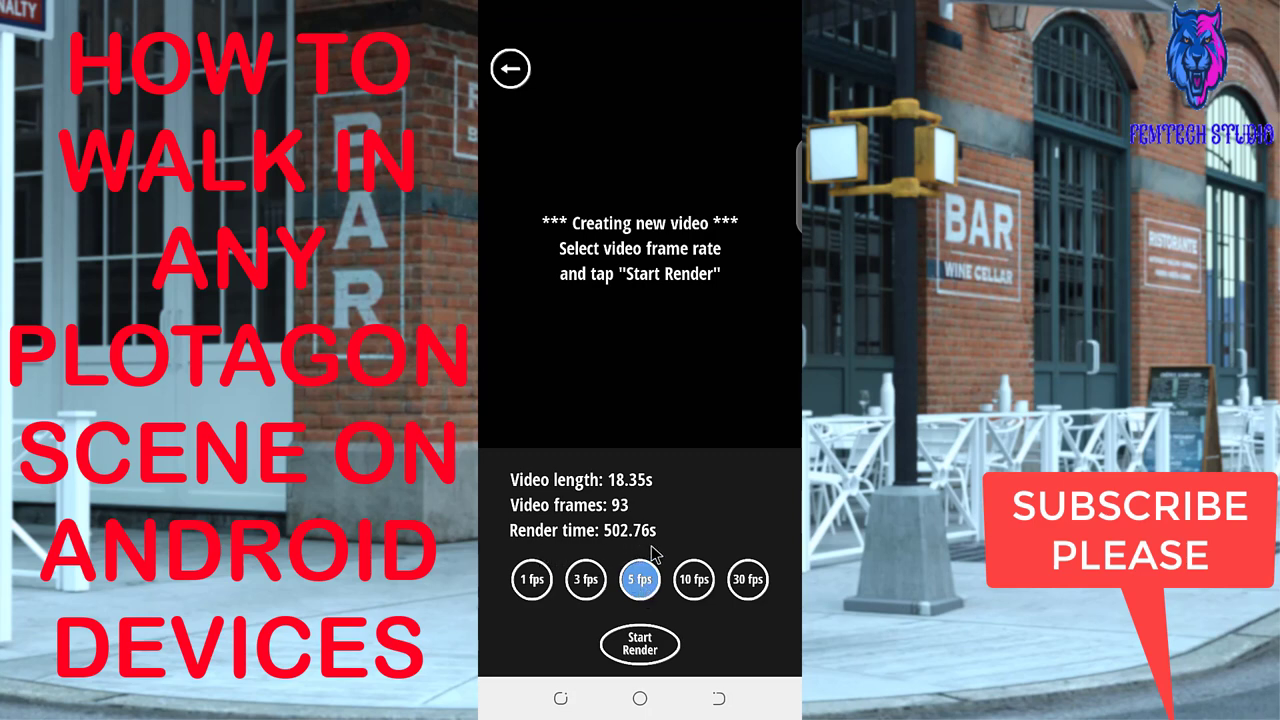
# Compare the 10 and 30 fps render times, then render the green-screen video at 5 fps
pyautogui.click(690, 582)
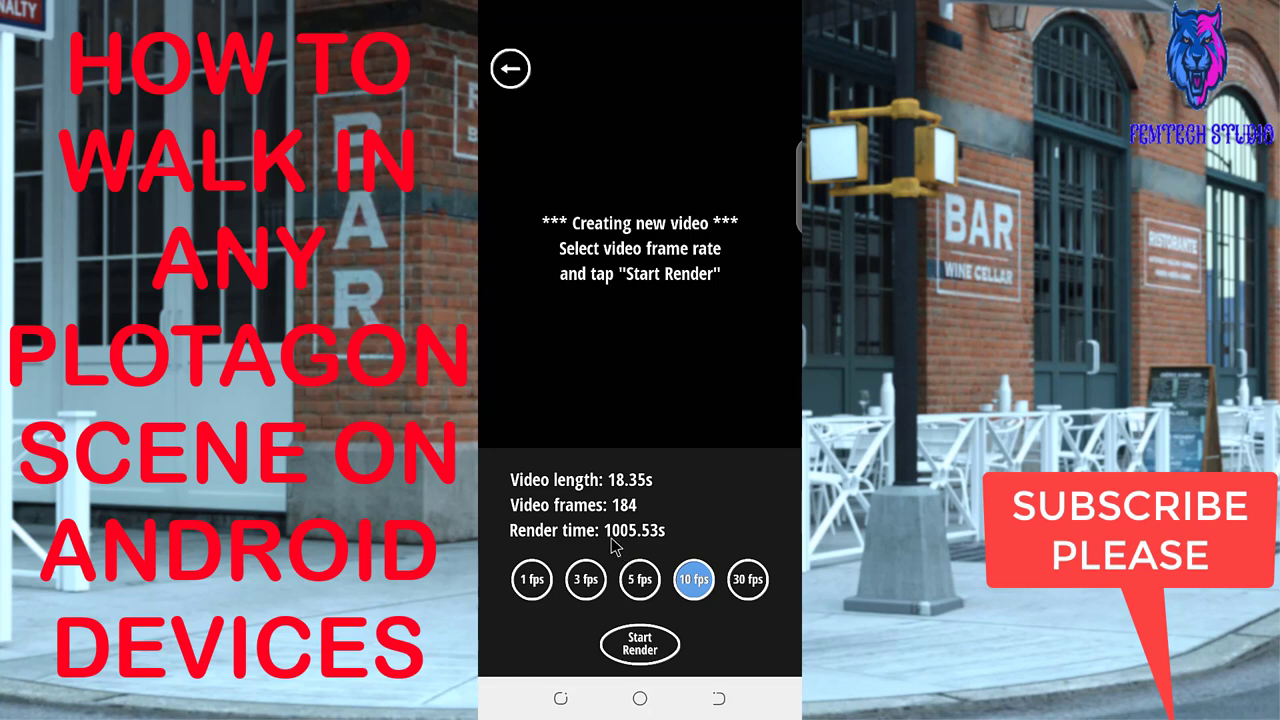
pyautogui.click(749, 585)
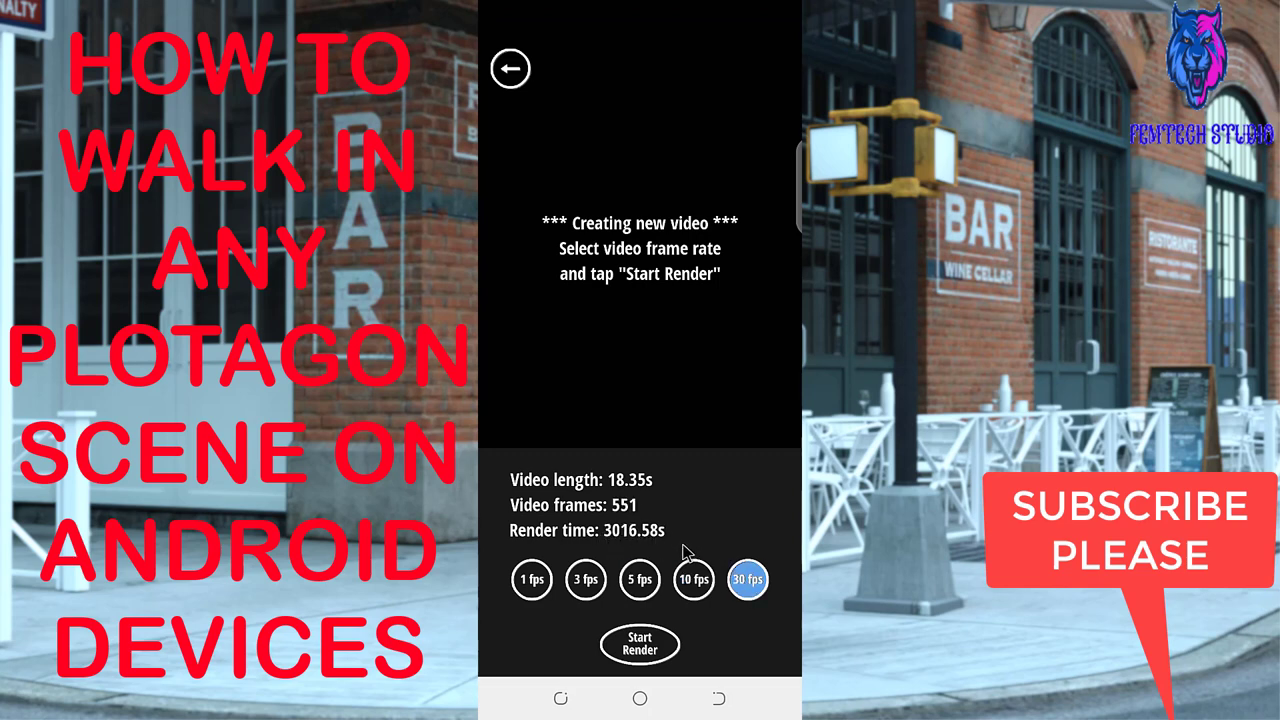
pyautogui.click(639, 588)
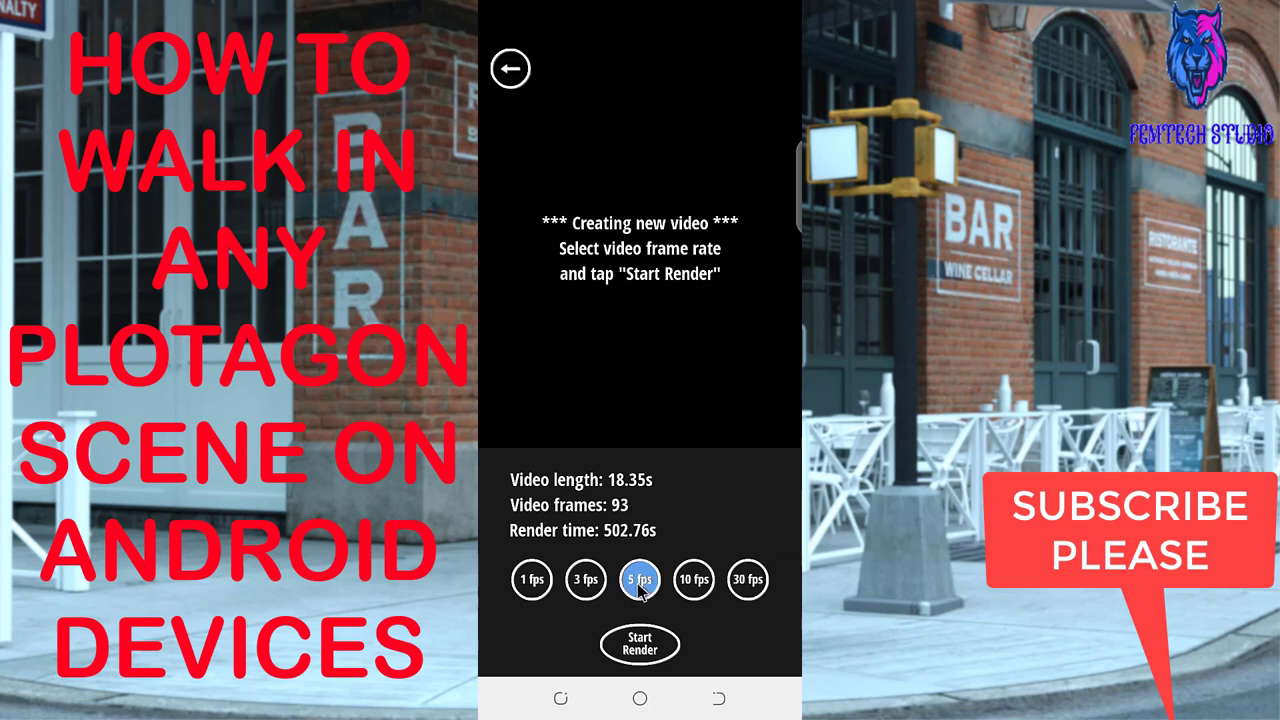
pyautogui.click(639, 645)
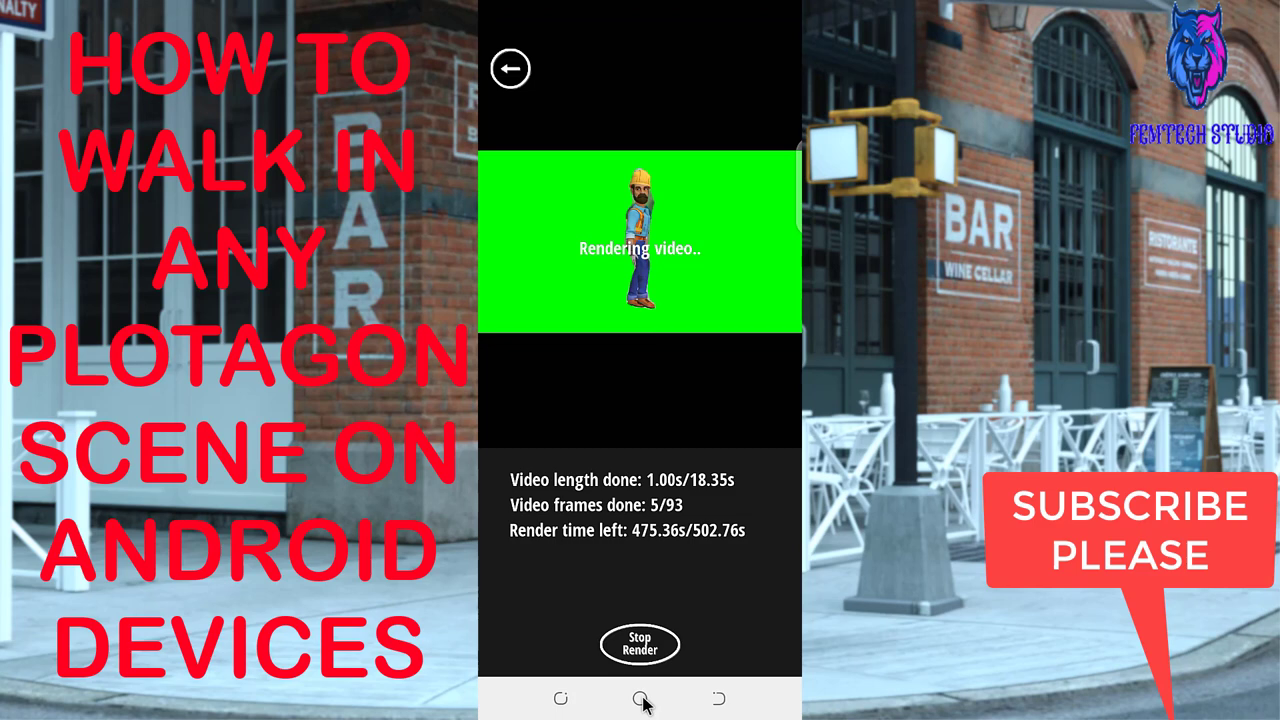
# Leave the render running and launch AI Gallery from the app drawer
pyautogui.click(641, 699)
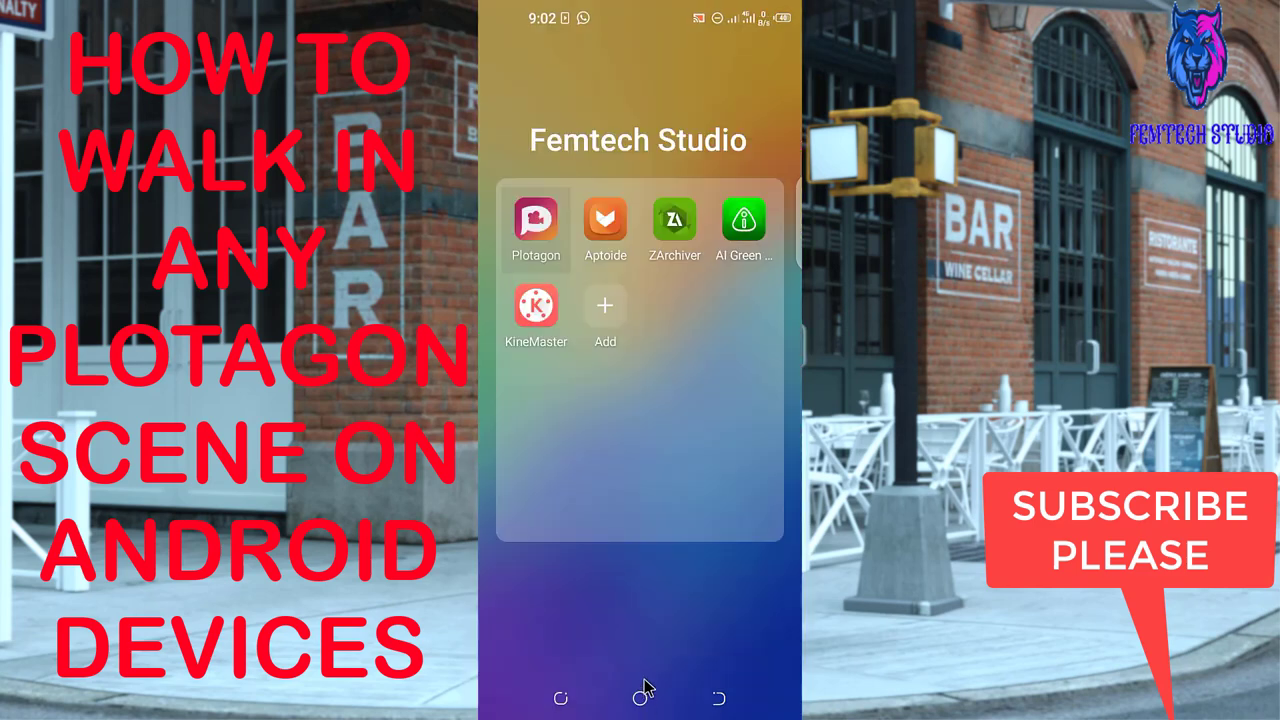
pyautogui.click(664, 557)
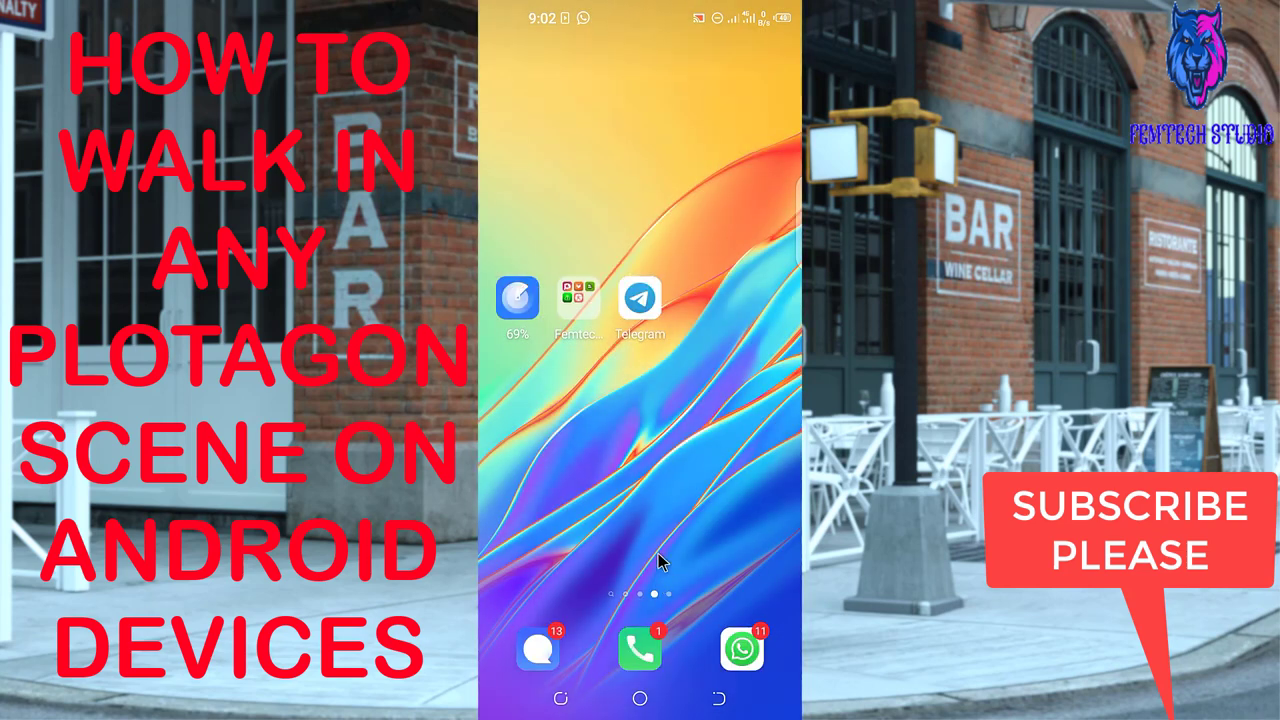
pyautogui.moveTo(659, 562); pyautogui.dragTo(660, 300)
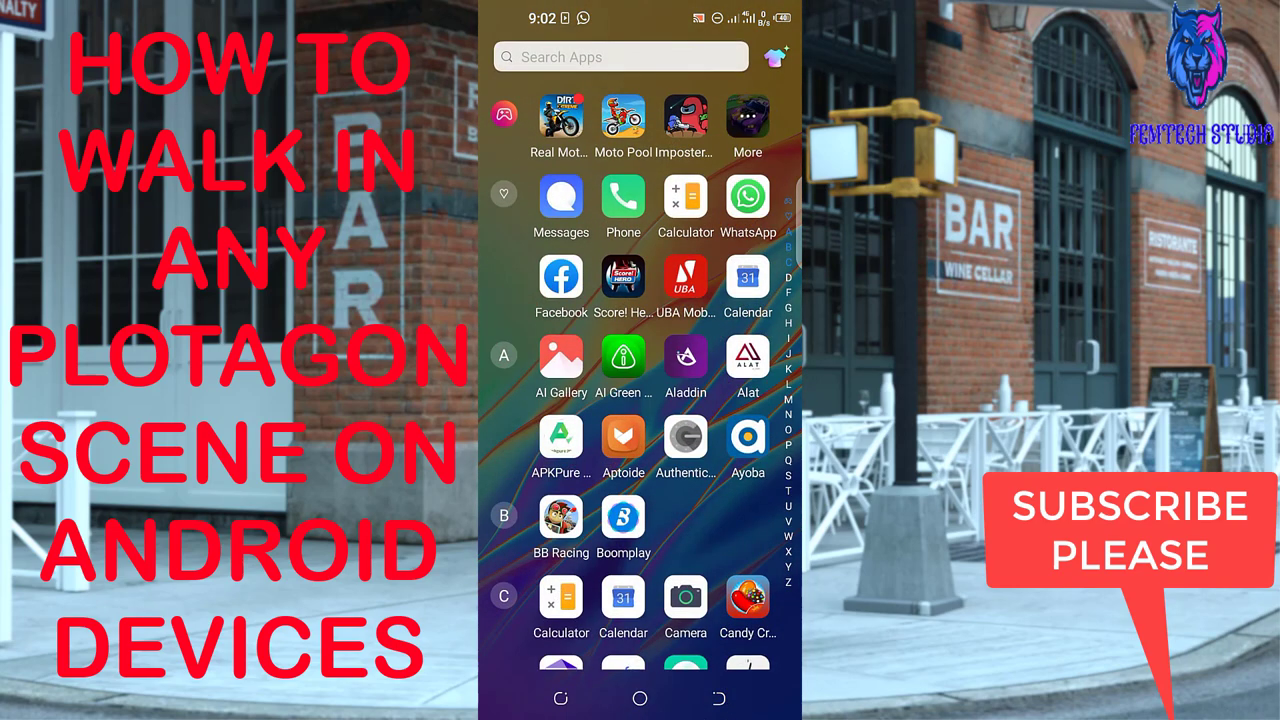
pyautogui.click(561, 357)
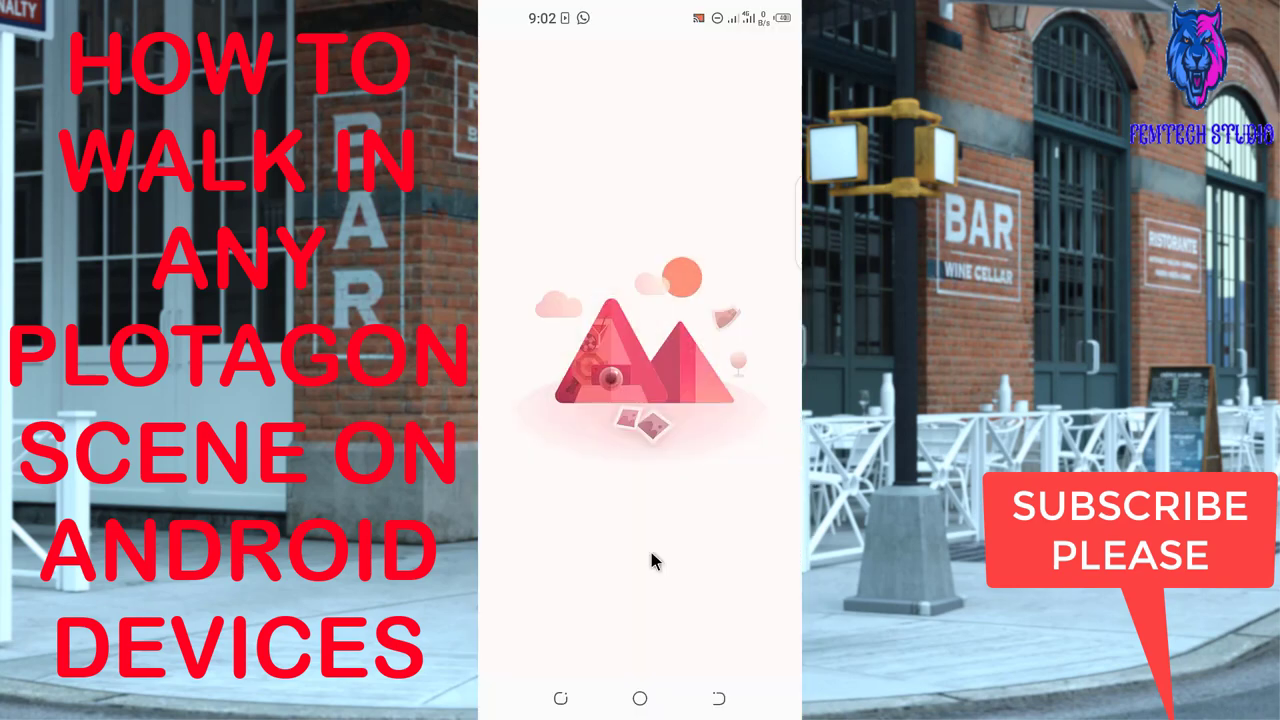
# Play the first rendered walking-worker video in the AIGreenScreen album, then return home
pyautogui.click(632, 660)
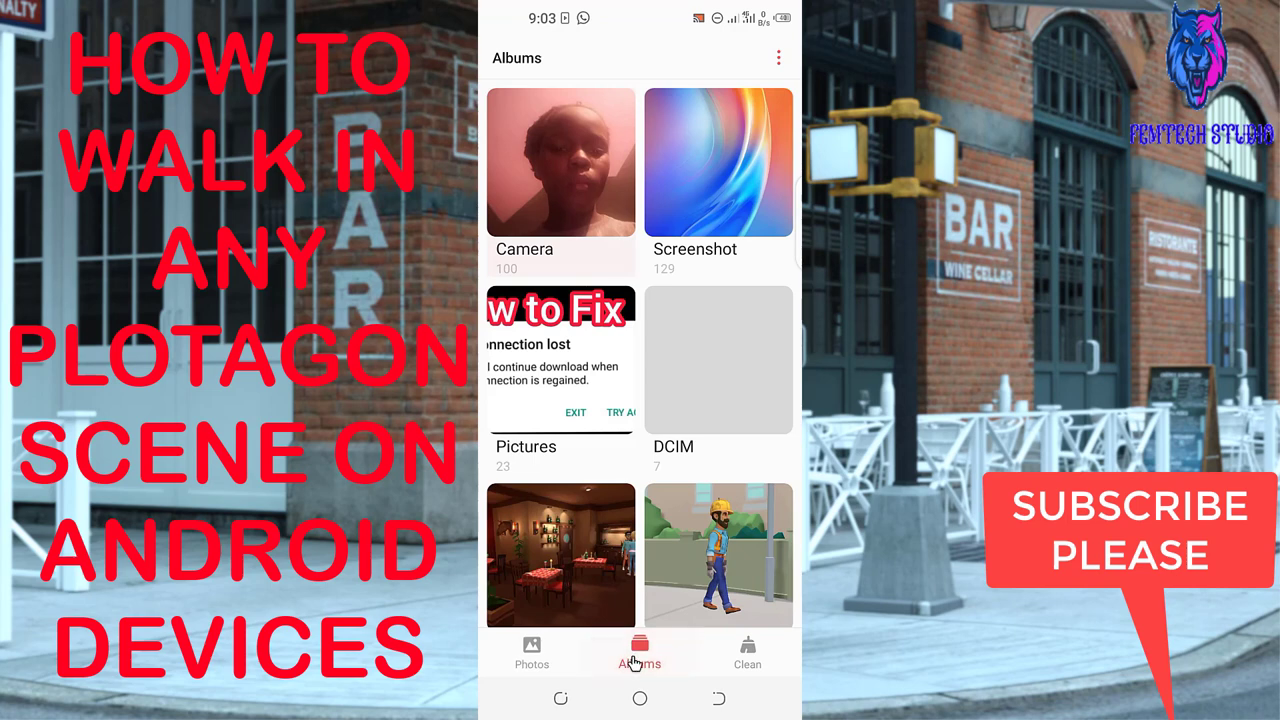
pyautogui.scroll(-5, 643, 500)
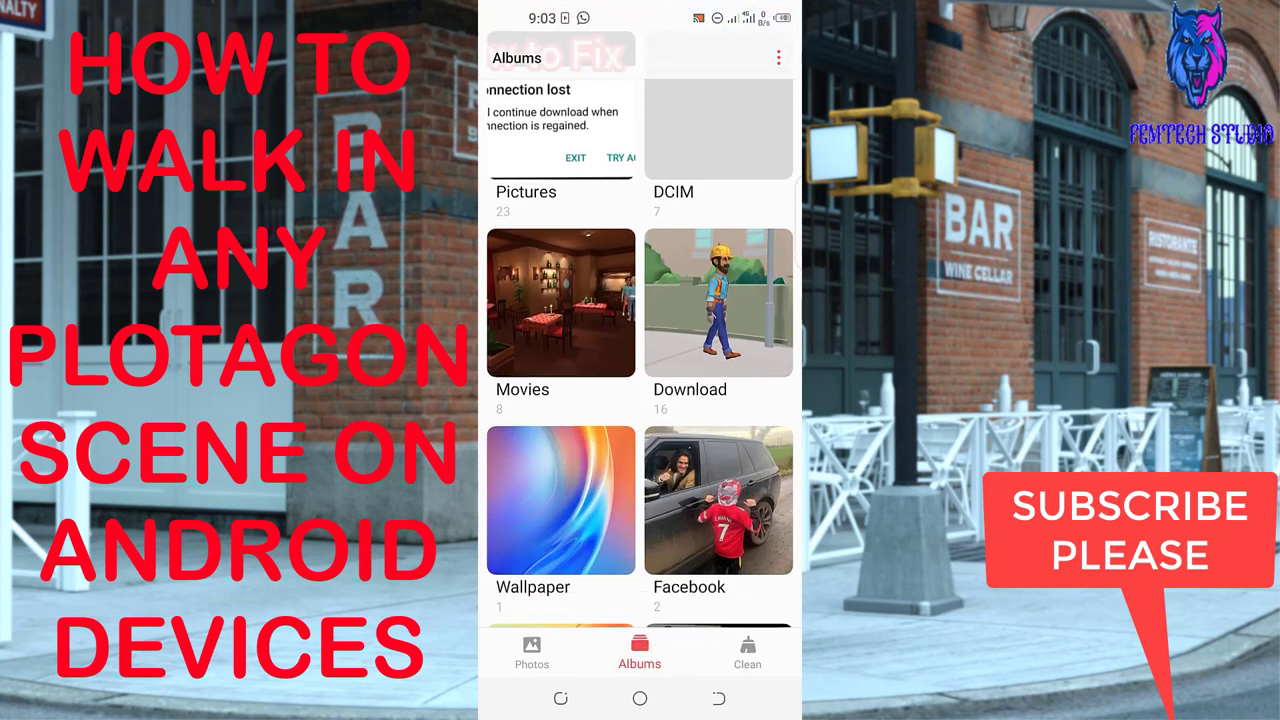
pyautogui.scroll(-5, 718, 450)
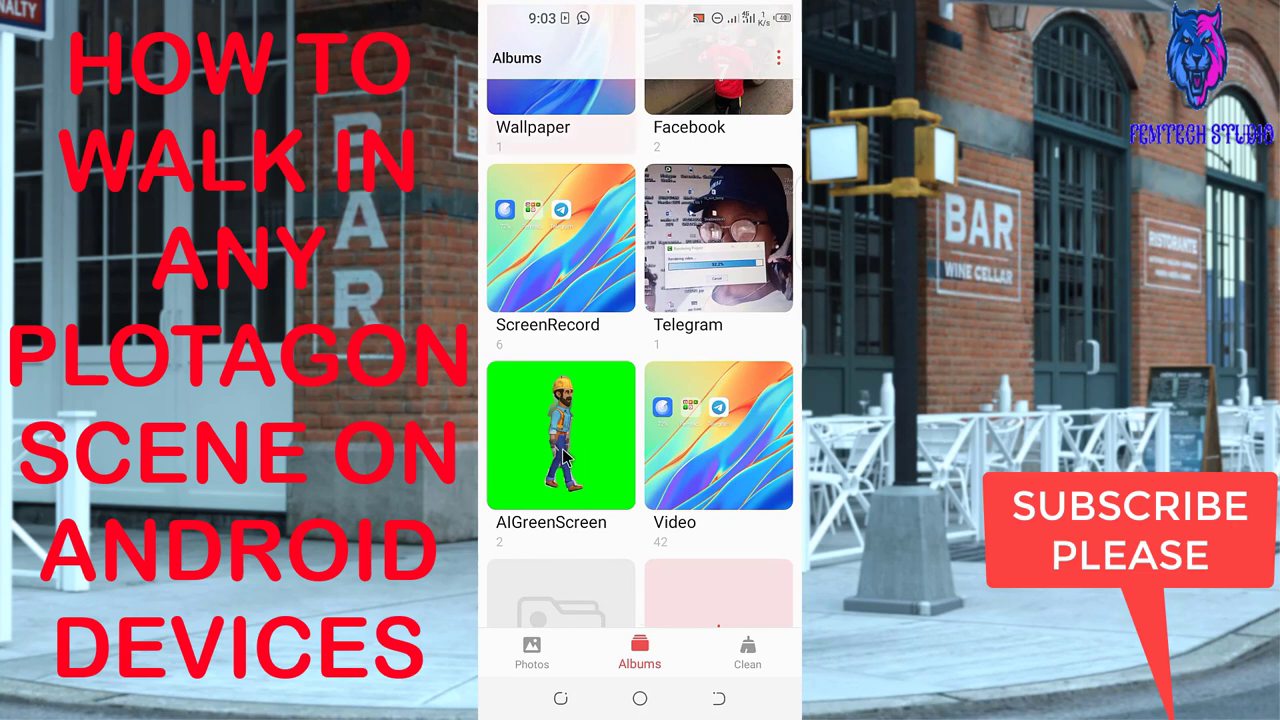
pyautogui.click(565, 457)
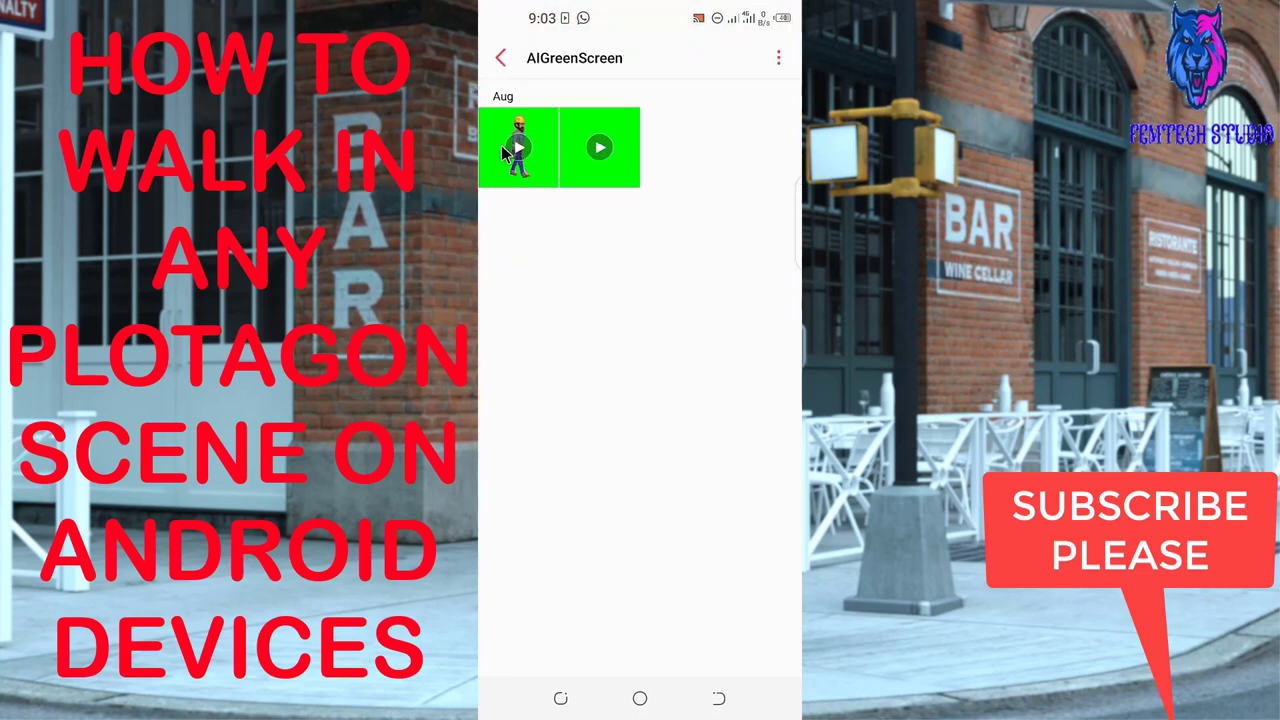
pyautogui.click(508, 149)
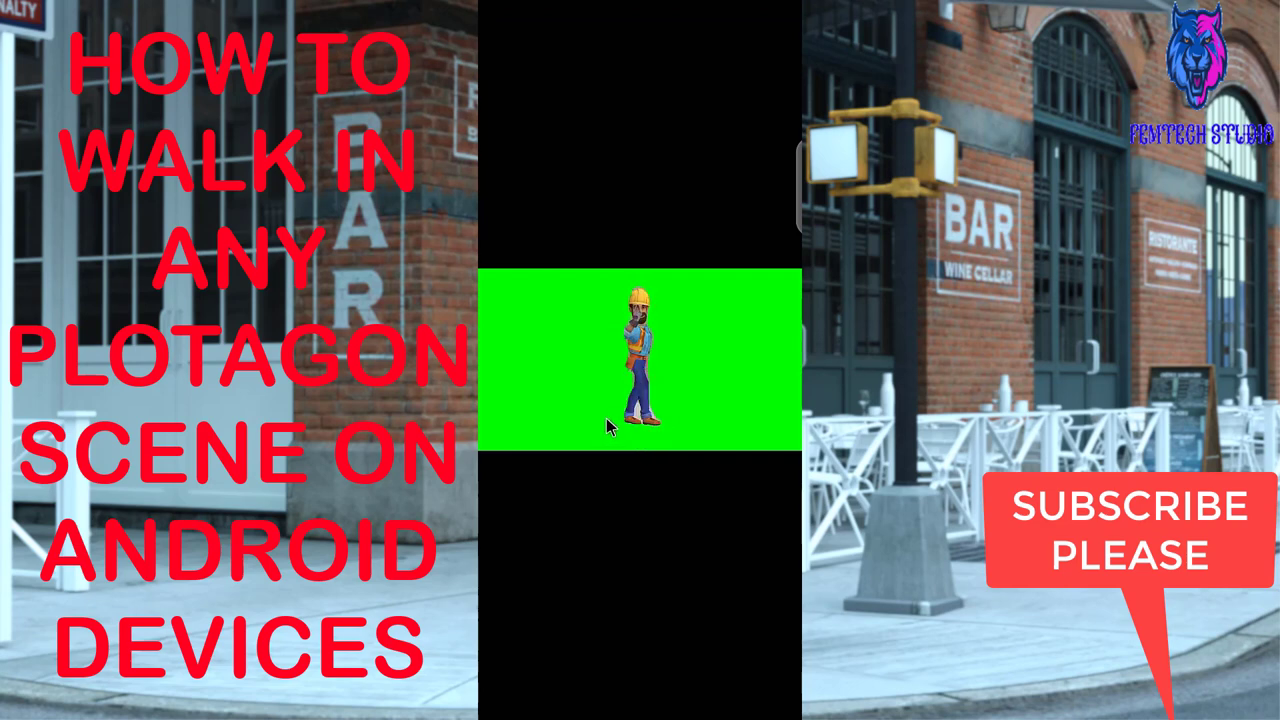
pyautogui.click(605, 418)
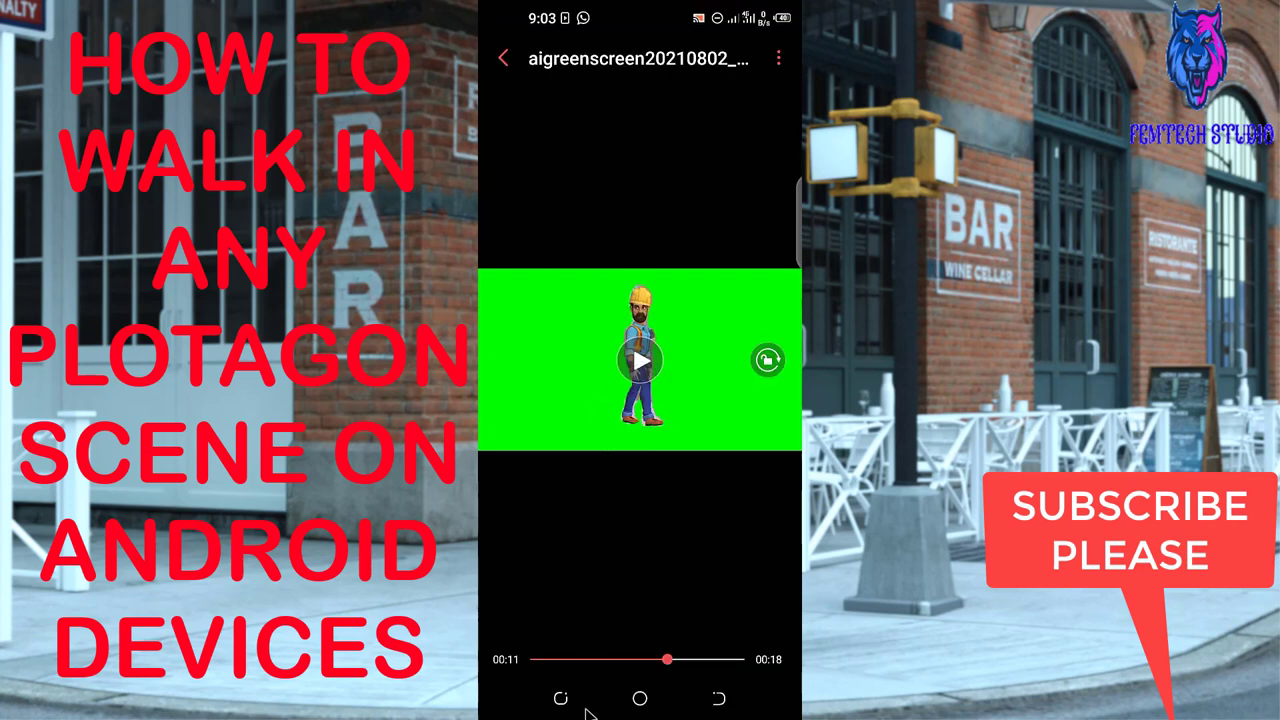
pyautogui.click(640, 698)
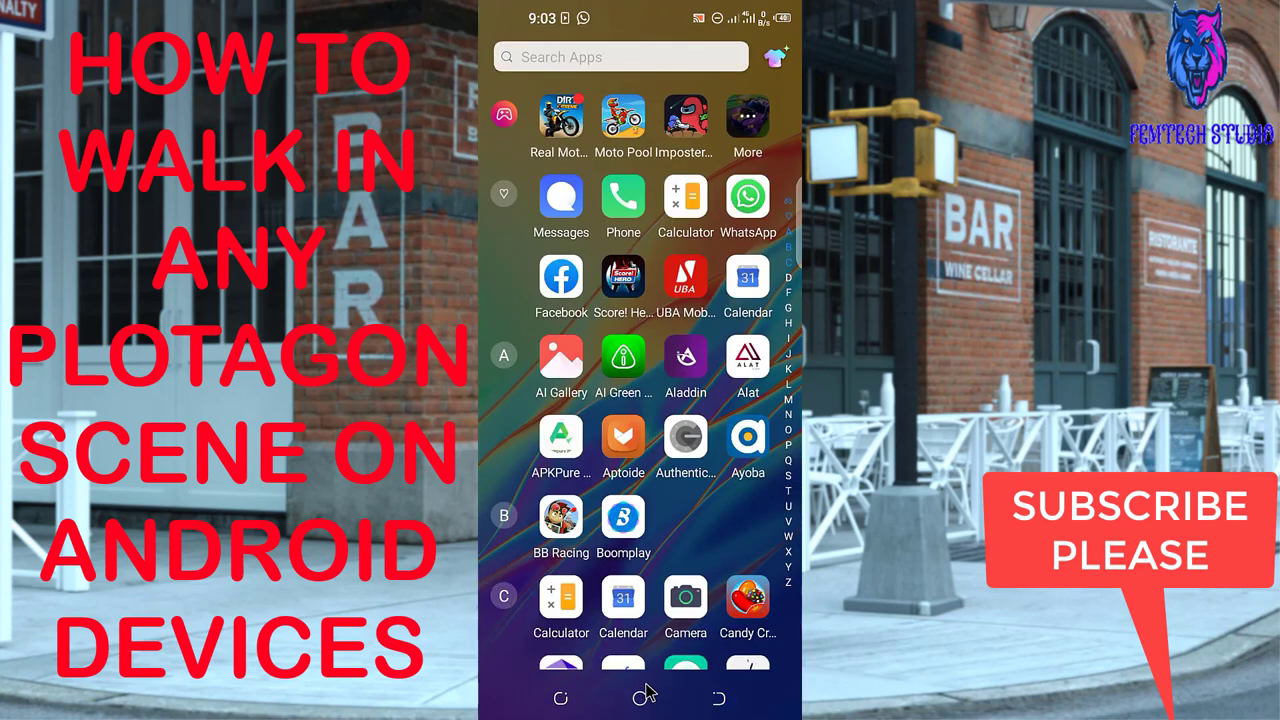
# Launch KineMaster from the Femtech Studio folder on the home screen
pyautogui.click(640, 698)
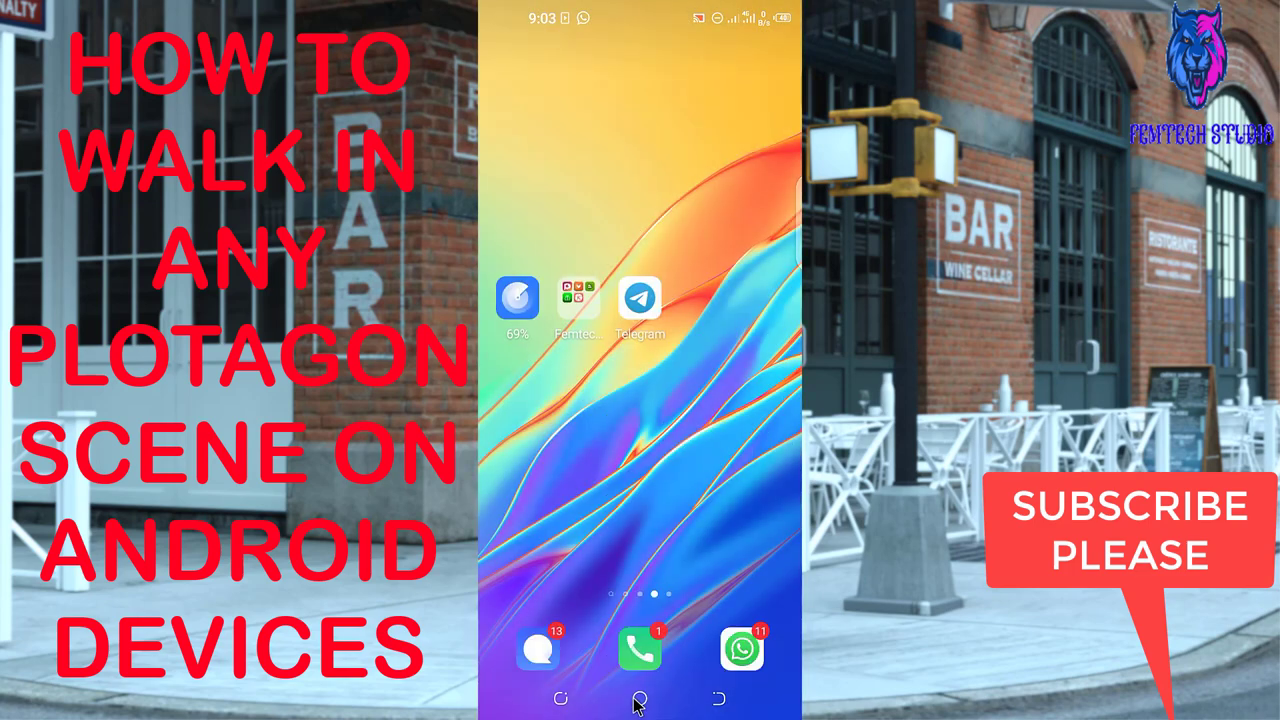
pyautogui.click(576, 292)
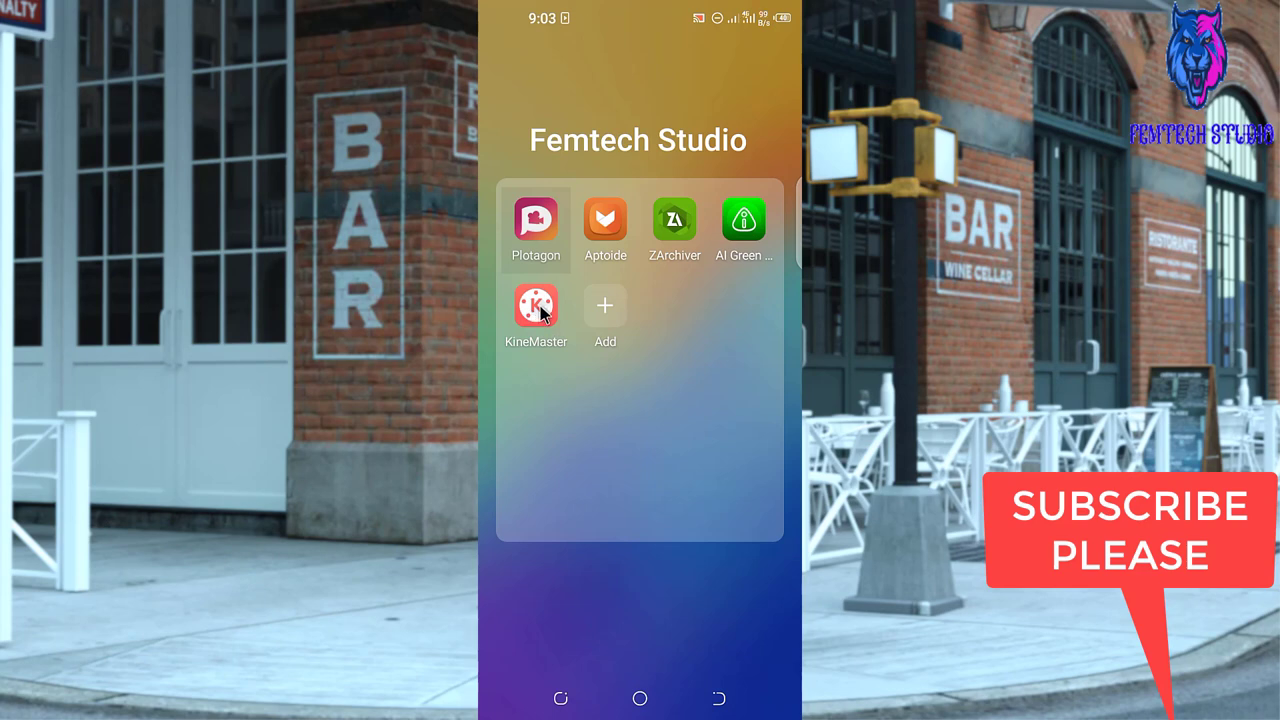
pyautogui.click(537, 306)
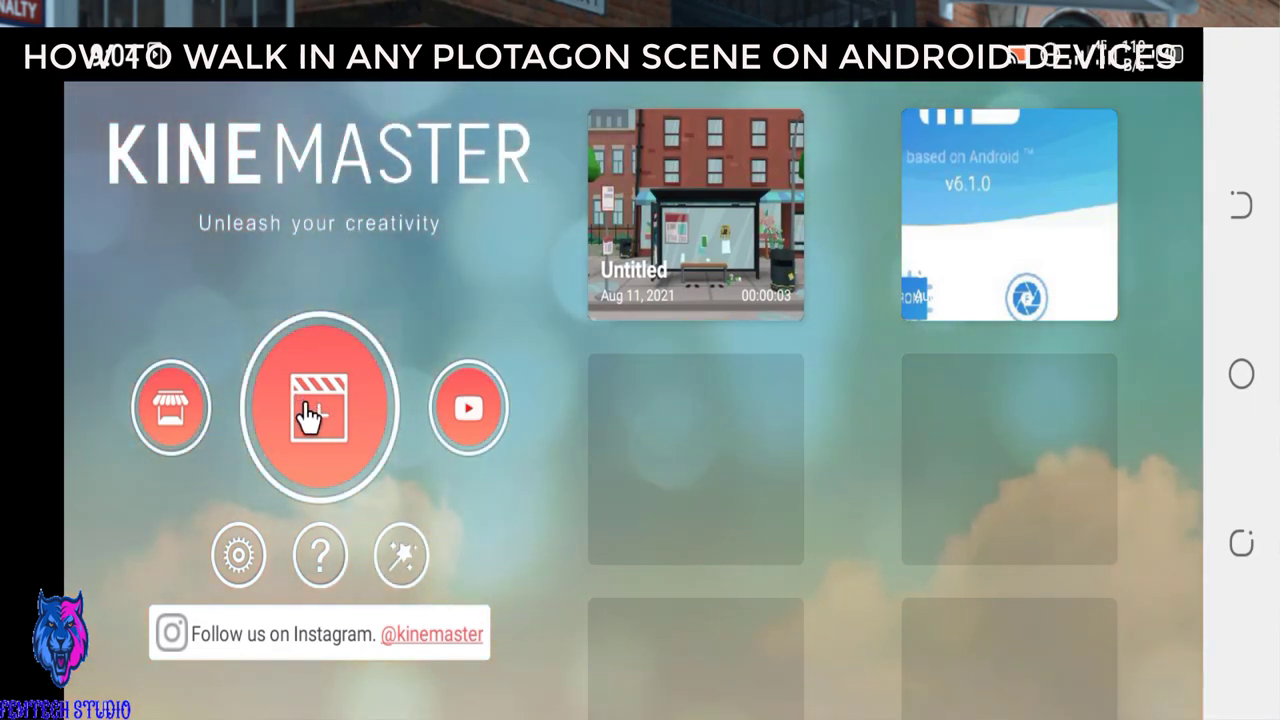
# Start a new KineMaster project with a 16:9 aspect ratio
pyautogui.click(308, 421)
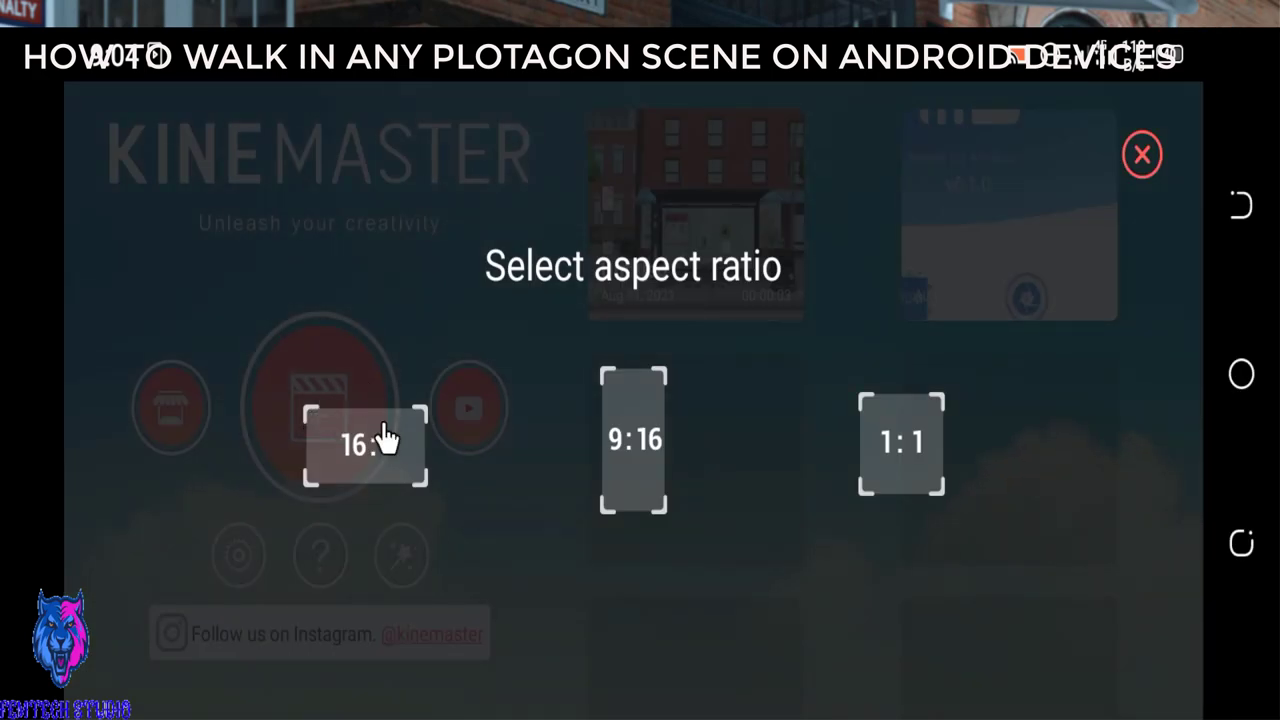
pyautogui.click(357, 455)
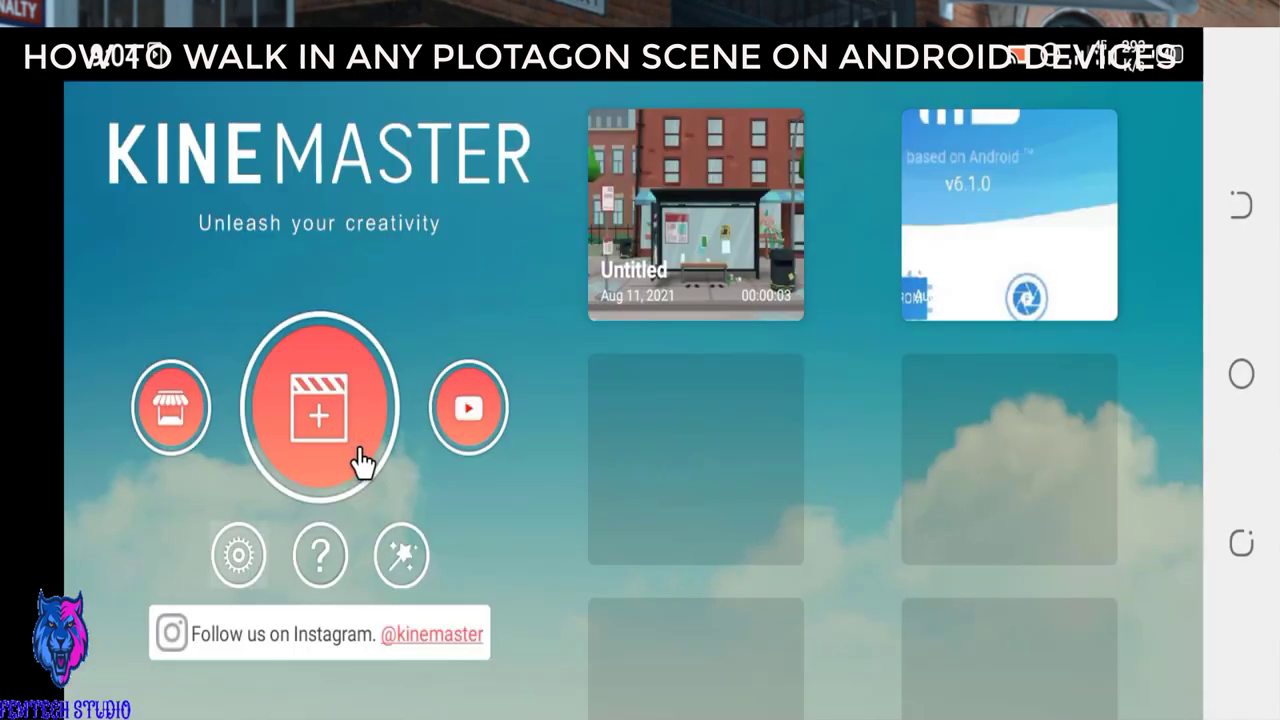
pyautogui.click(360, 462)
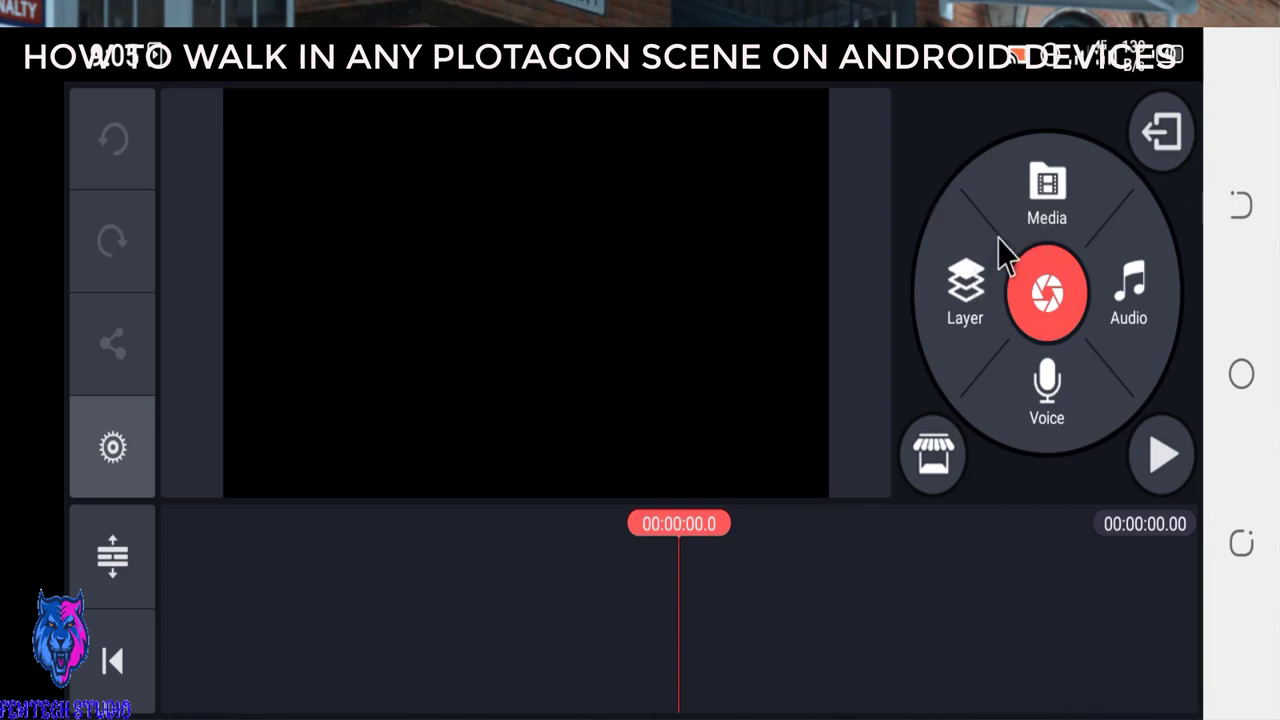
# Add the bus-stop image from the bluetooth folder as the background clip and close the media browser
pyautogui.click(1046, 190)
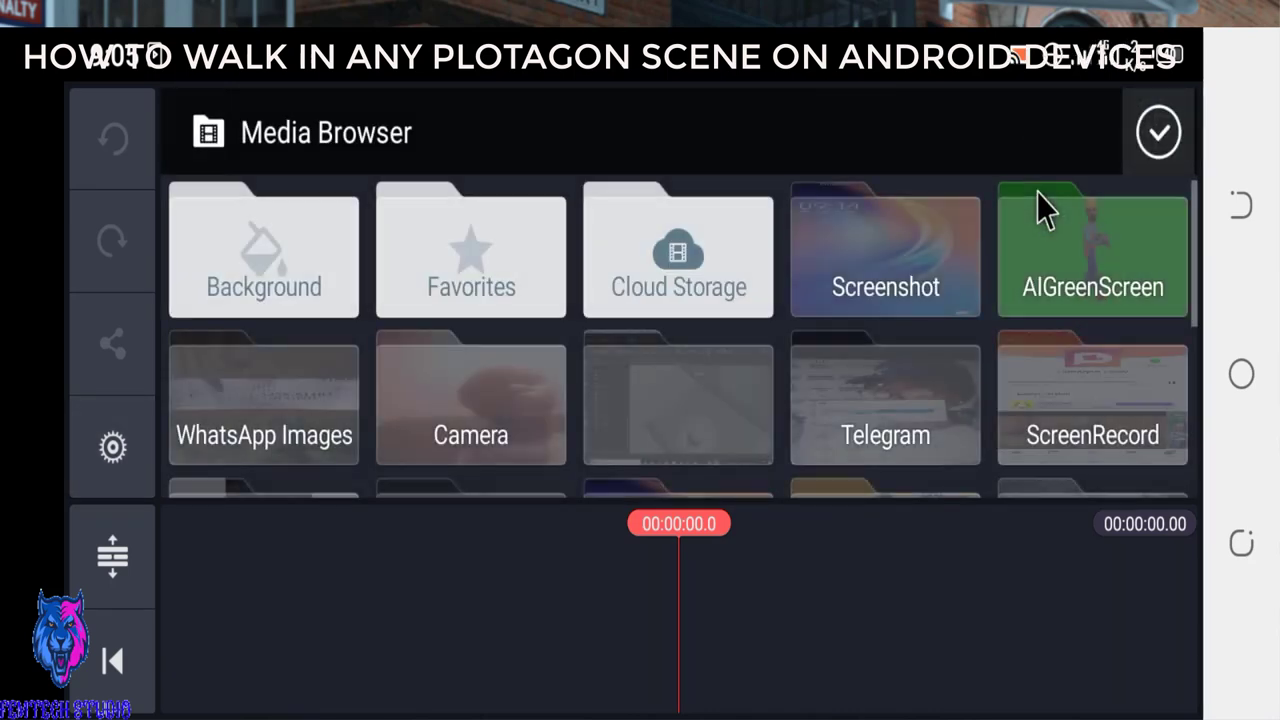
pyautogui.scroll(-3, 1018, 195)
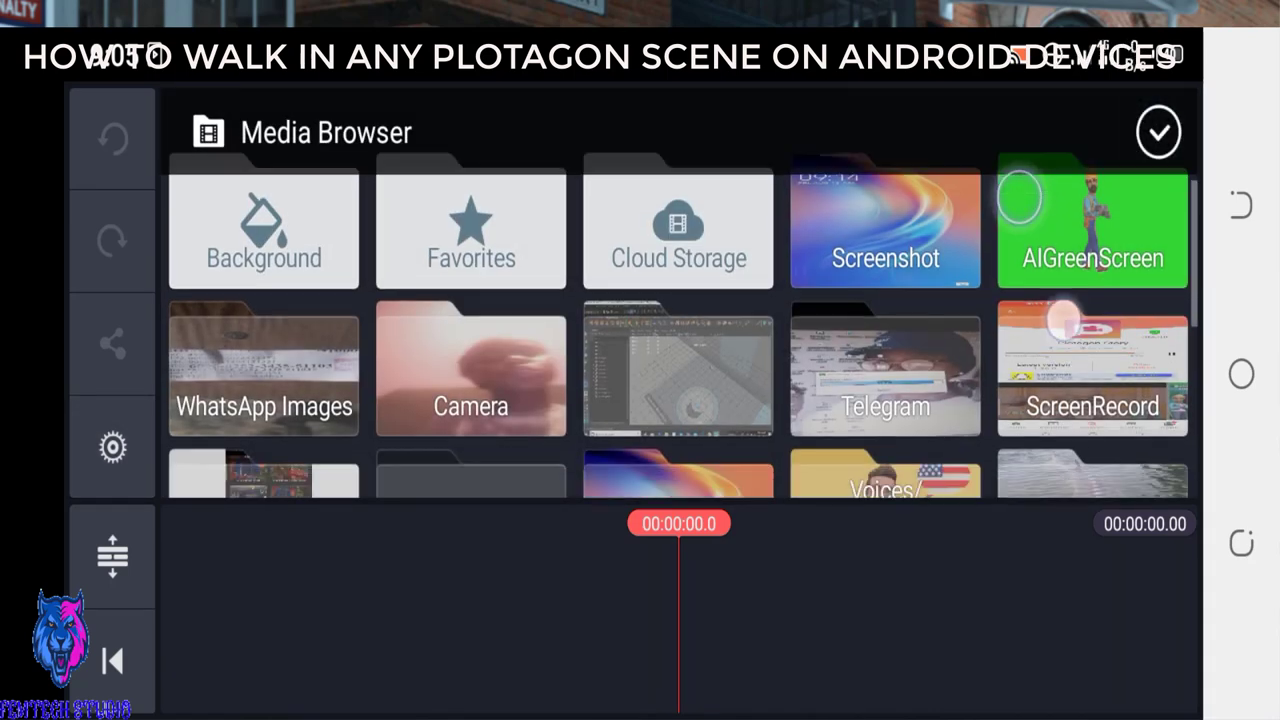
pyautogui.scroll(-5, 1022, 213)
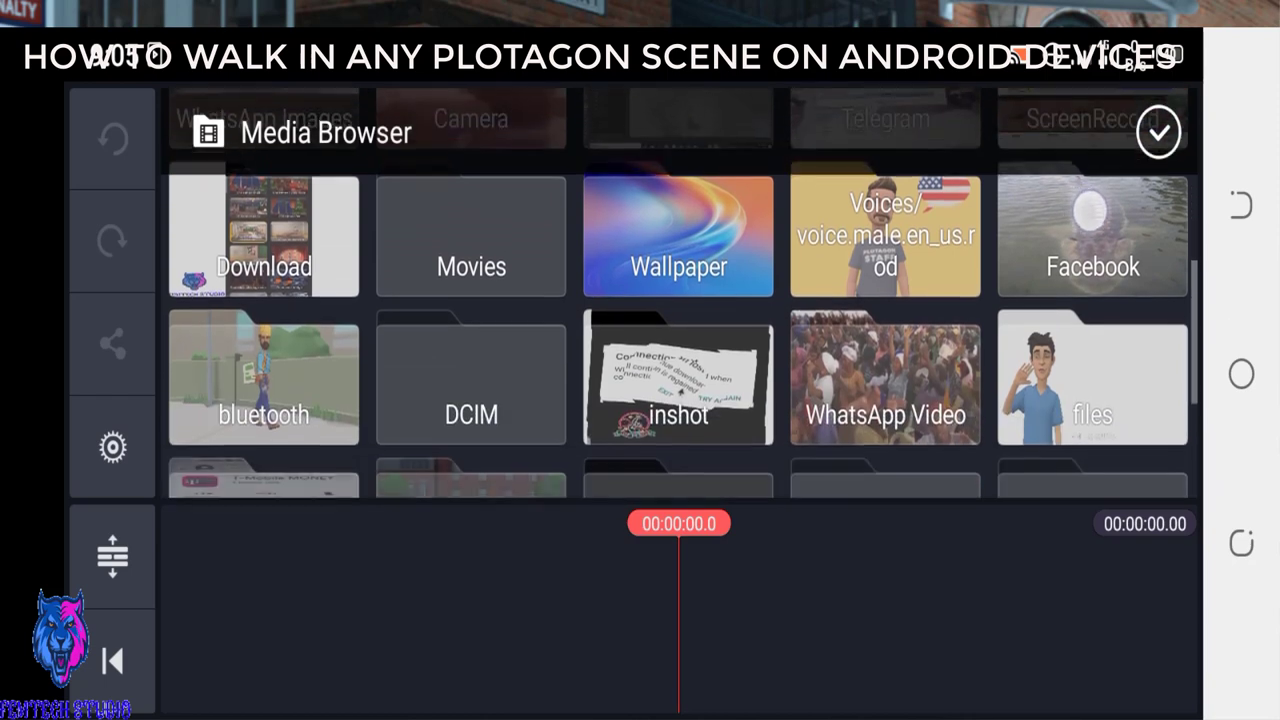
pyautogui.scroll(-2, 1074, 305)
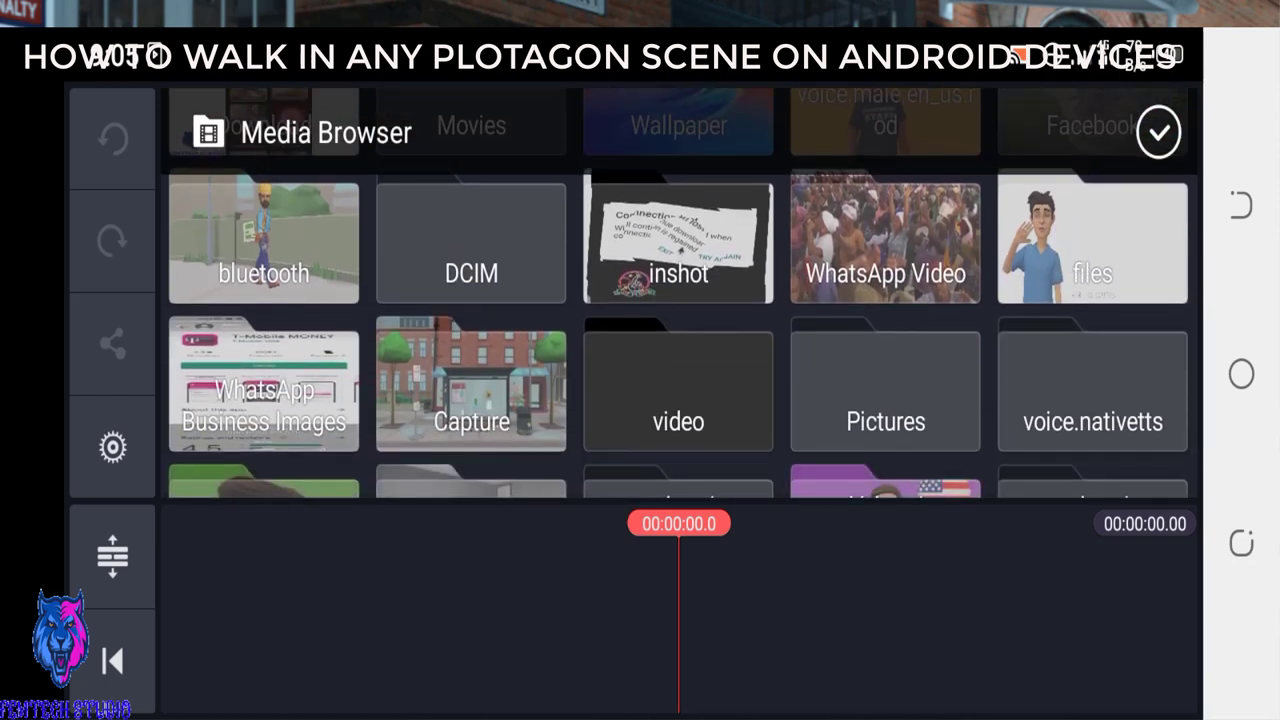
pyautogui.scroll(2, 1023, 306)
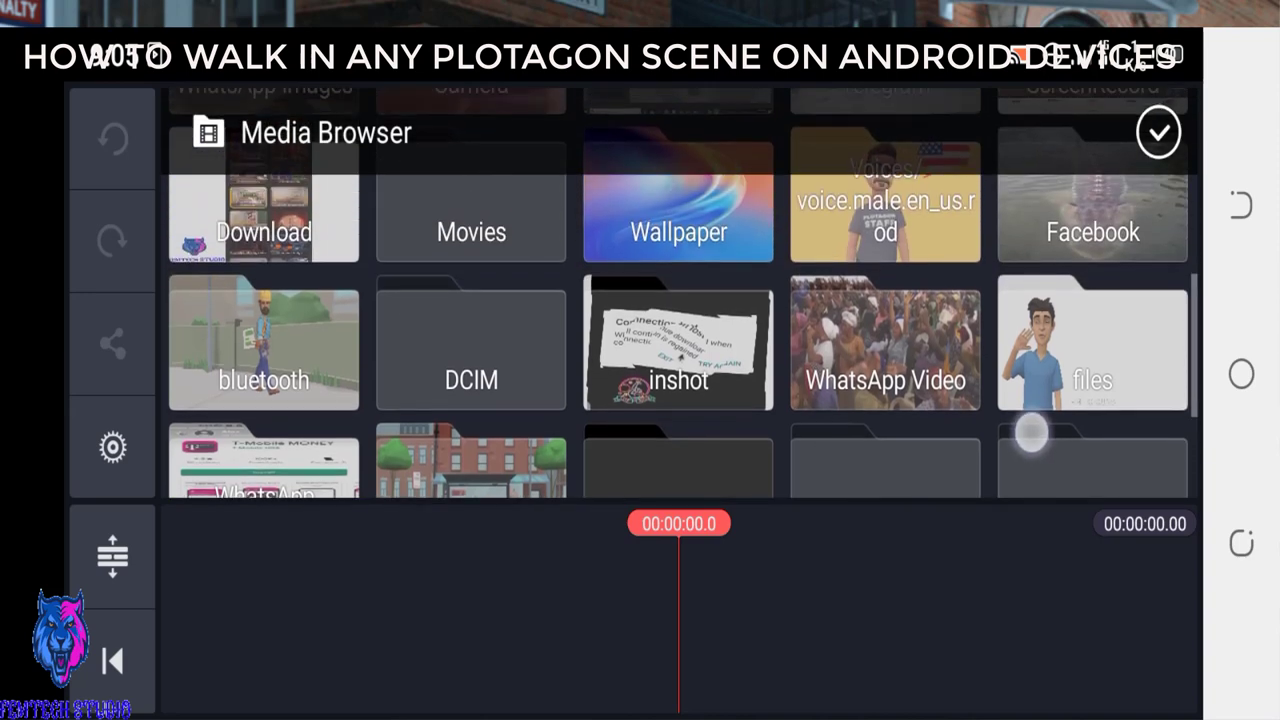
pyautogui.scroll(1, 1031, 432)
pyautogui.moveTo(1043, 370); pyautogui.dragTo(1070, 317)
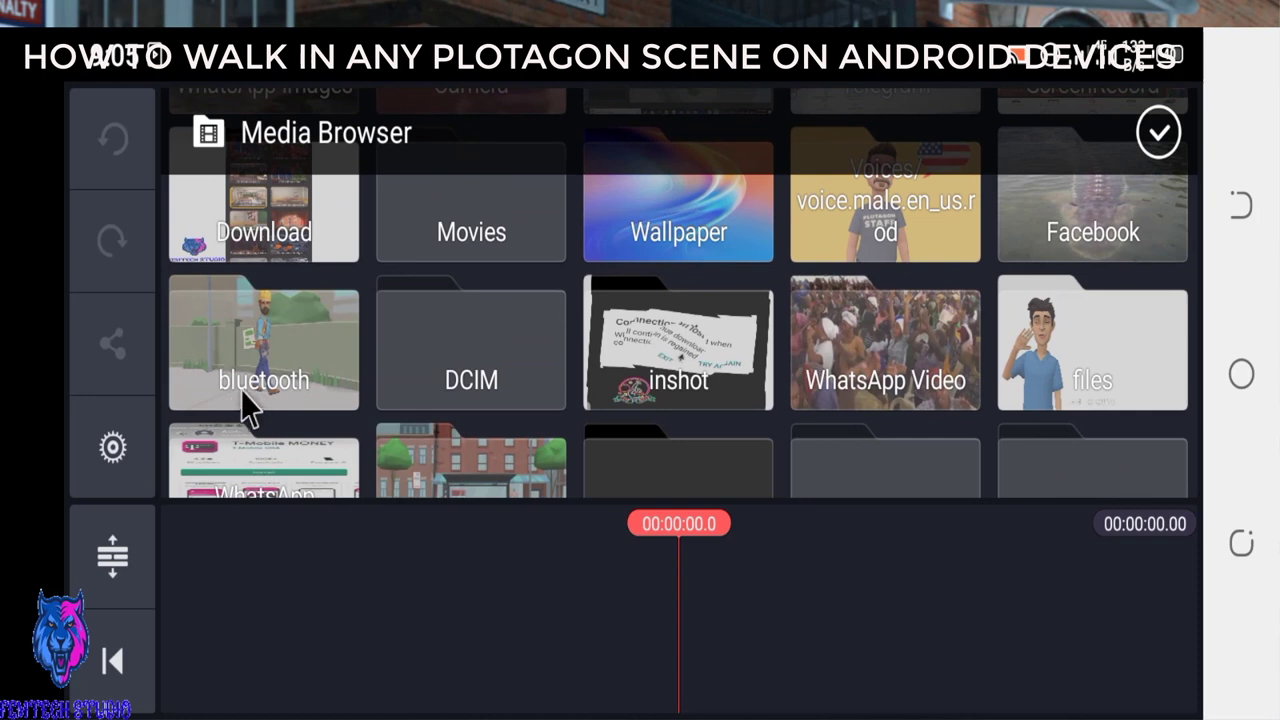
pyautogui.click(286, 374)
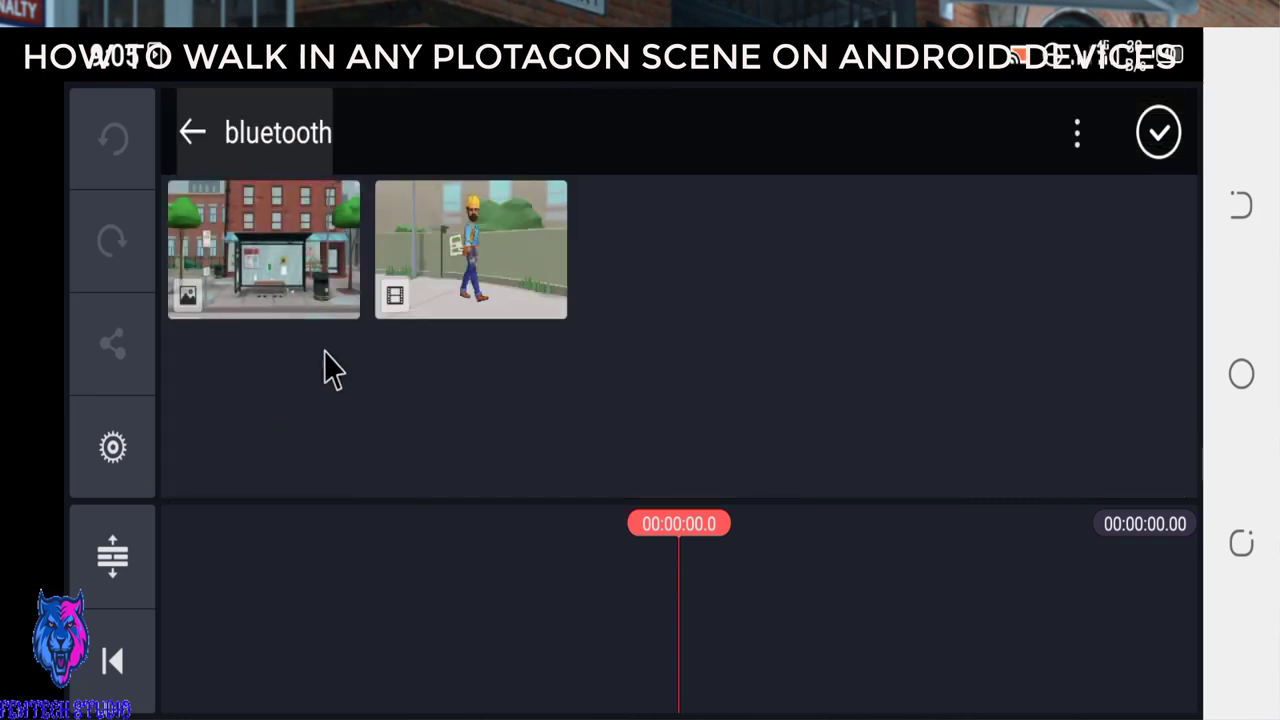
pyautogui.click(254, 262)
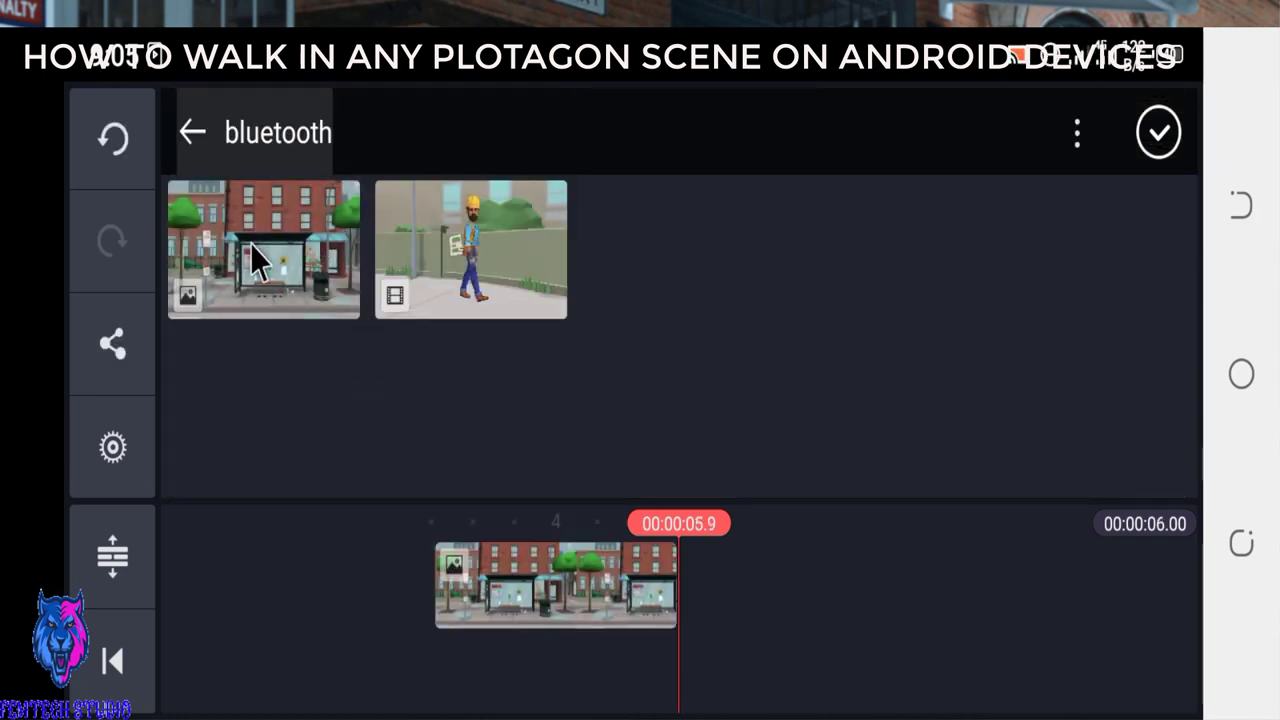
pyautogui.moveTo(485, 685); pyautogui.dragTo(741, 716)
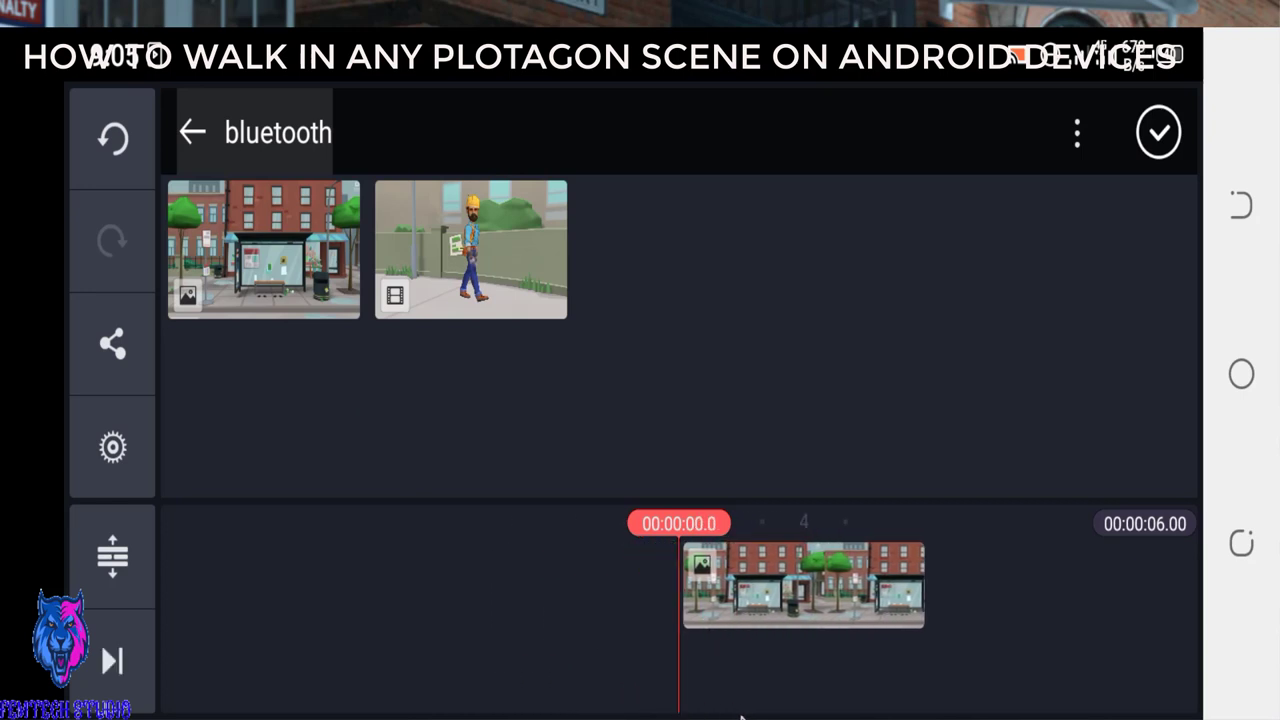
pyautogui.click(1158, 133)
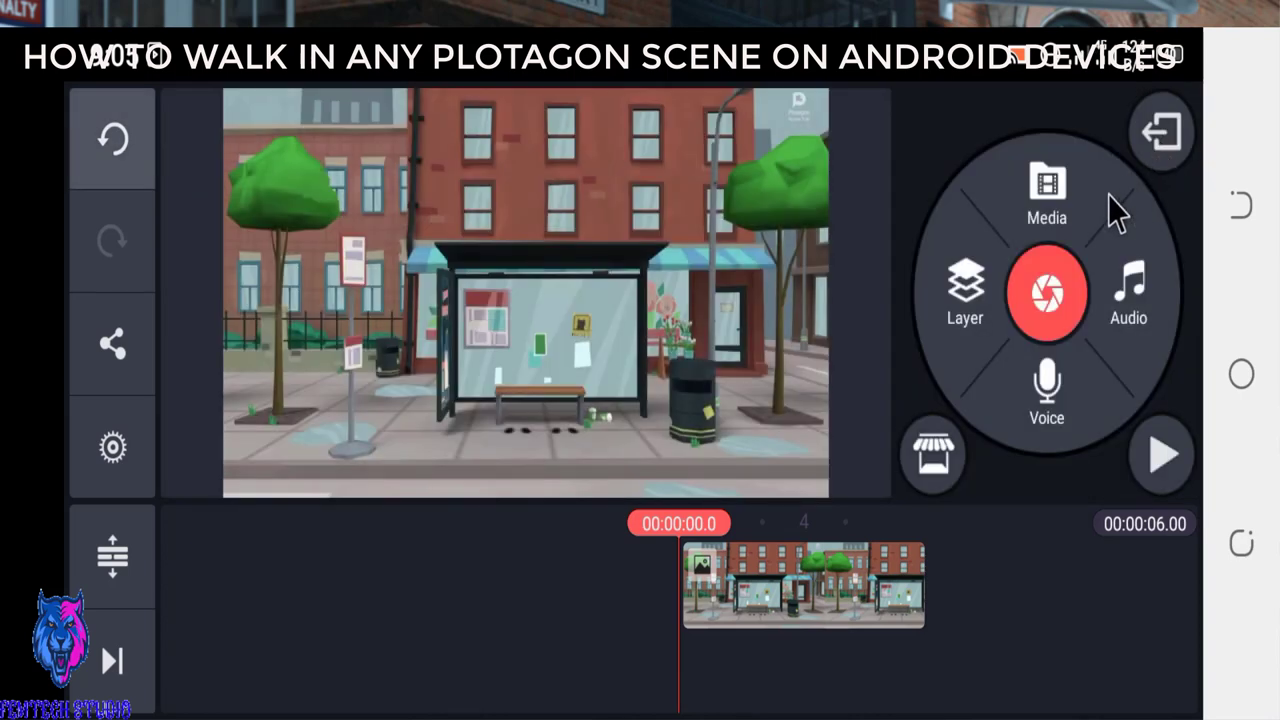
pyautogui.click(968, 288)
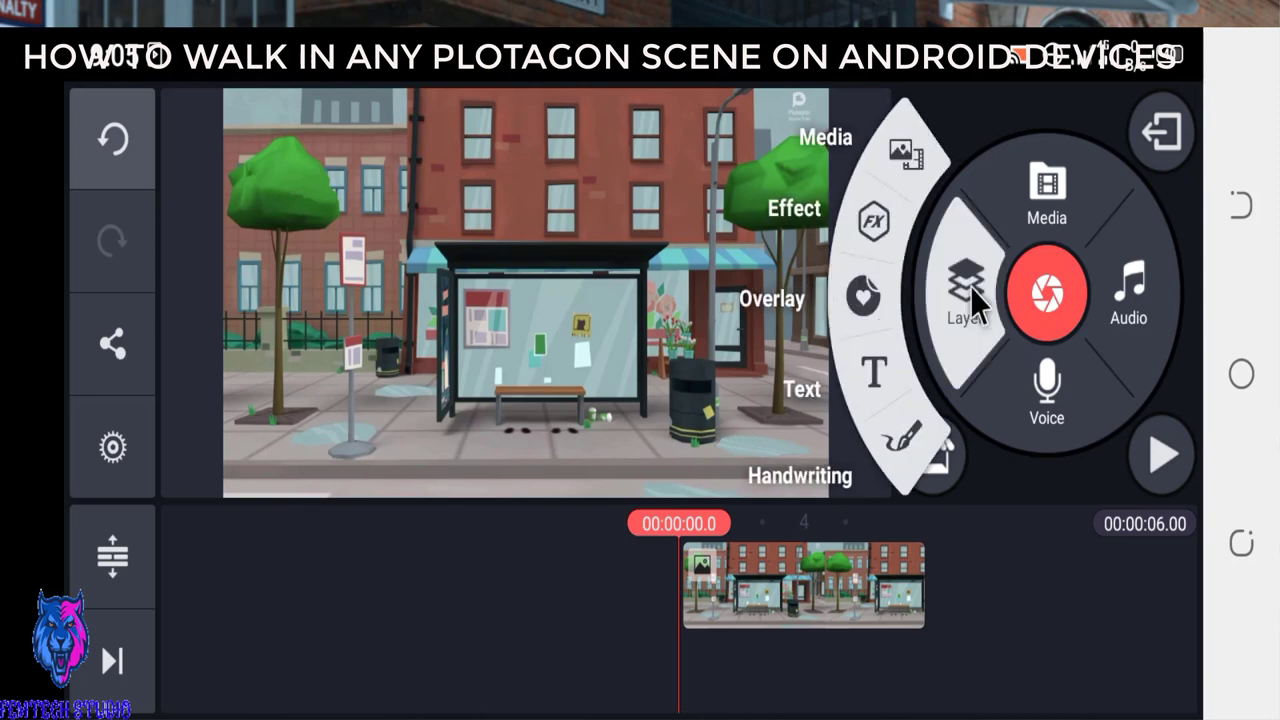
pyautogui.click(900, 152)
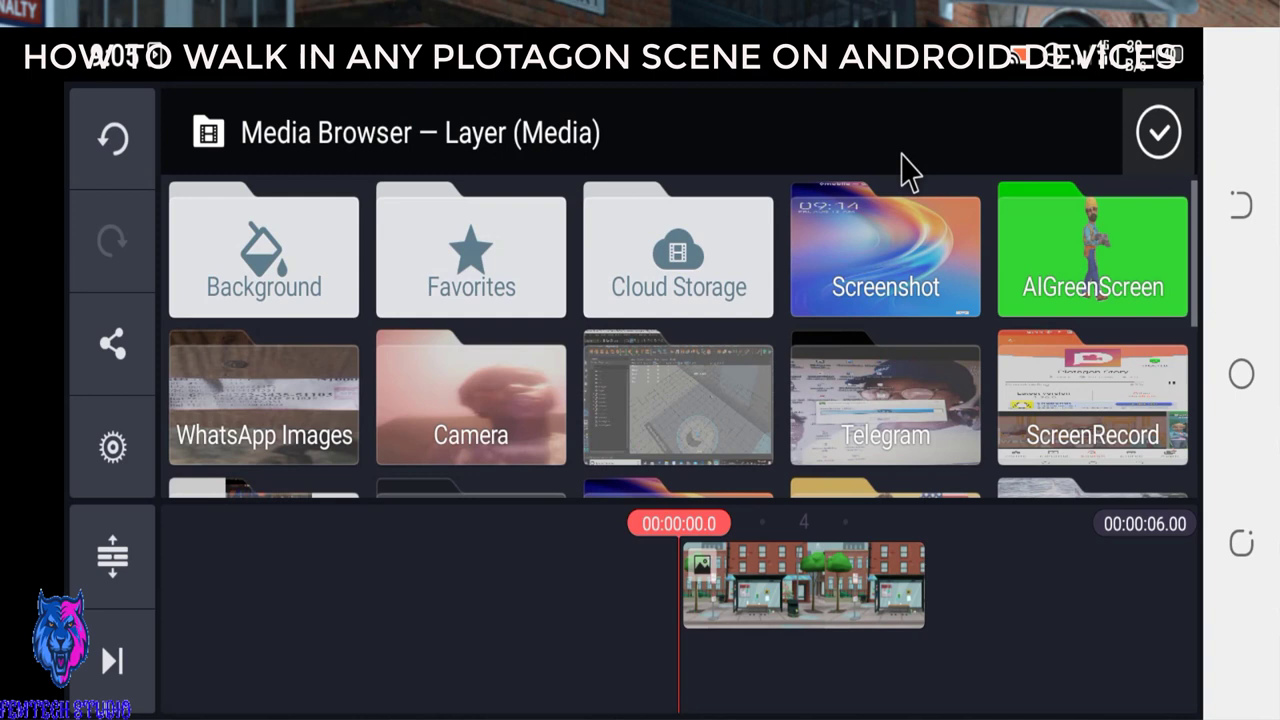
pyautogui.click(1055, 270)
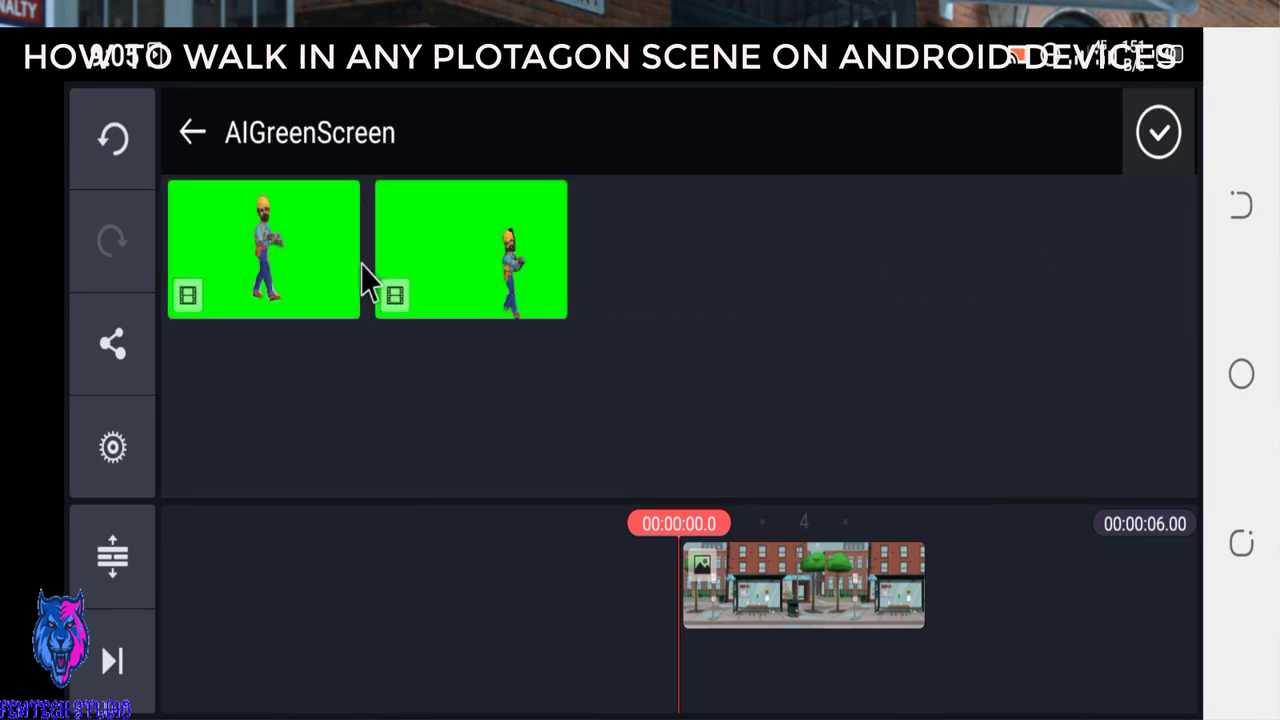
pyautogui.click(266, 255)
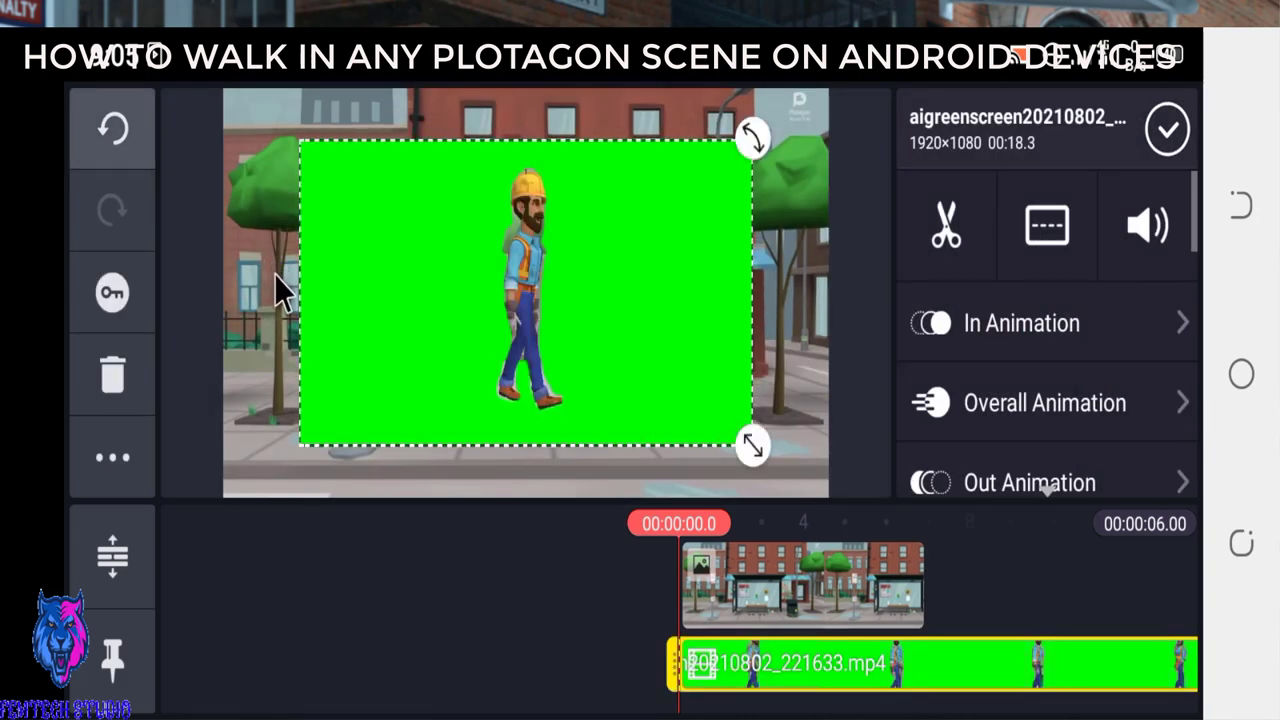
pyautogui.moveTo(455, 357); pyautogui.dragTo(291, 410)
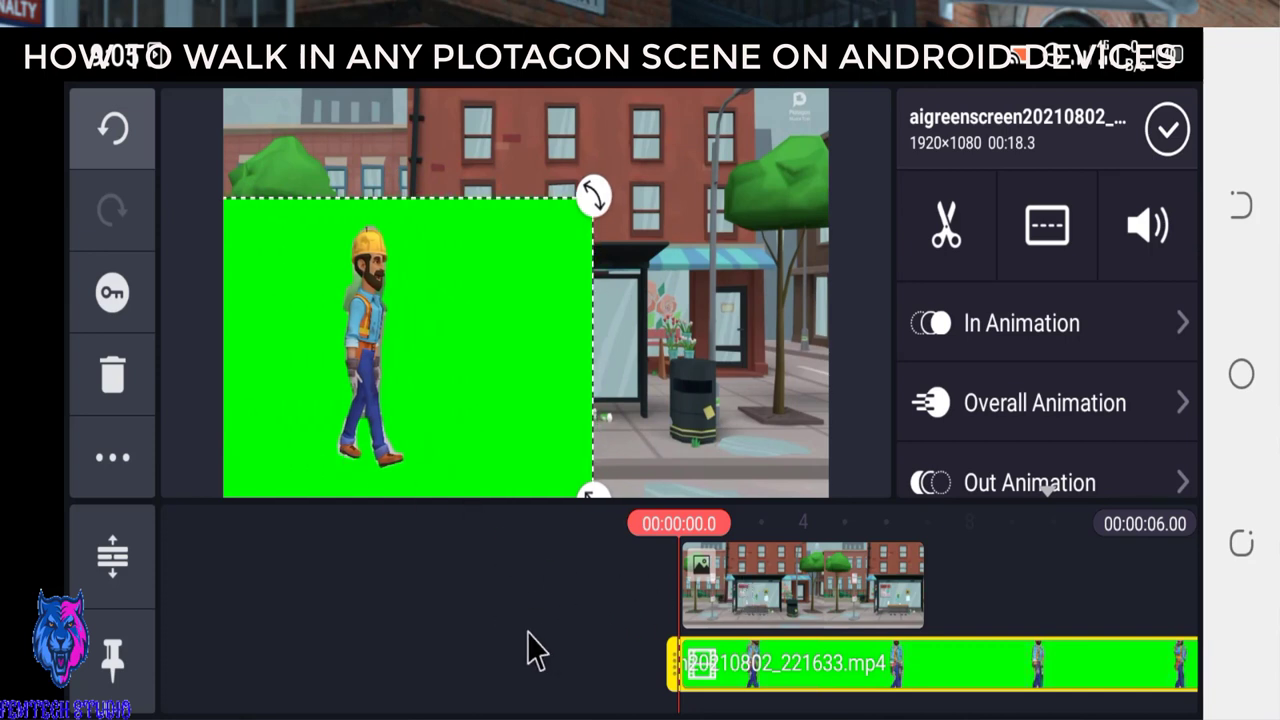
pyautogui.moveTo(535, 650)
pyautogui.mouseDown()
pyautogui.moveTo(300, 617)
pyautogui.moveTo(505, 670)
pyautogui.moveTo(526, 654)
pyautogui.moveTo(548, 662)
pyautogui.mouseUp()
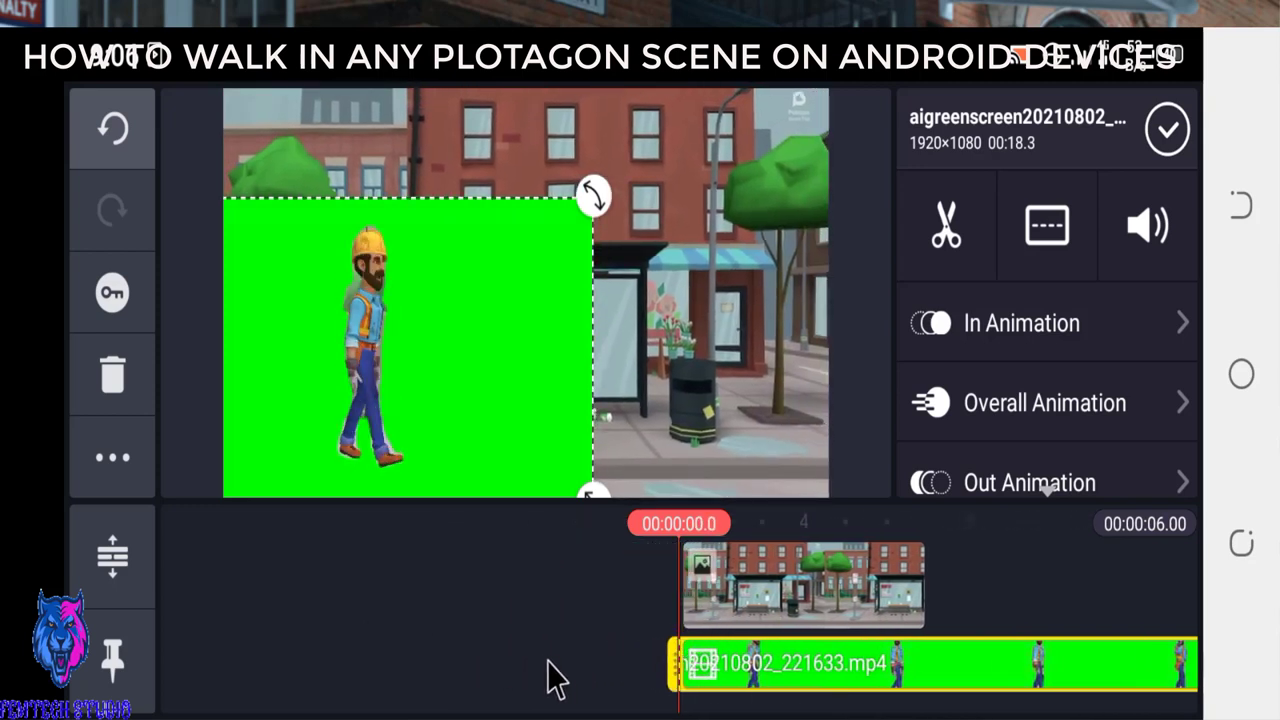
pyautogui.click(762, 678)
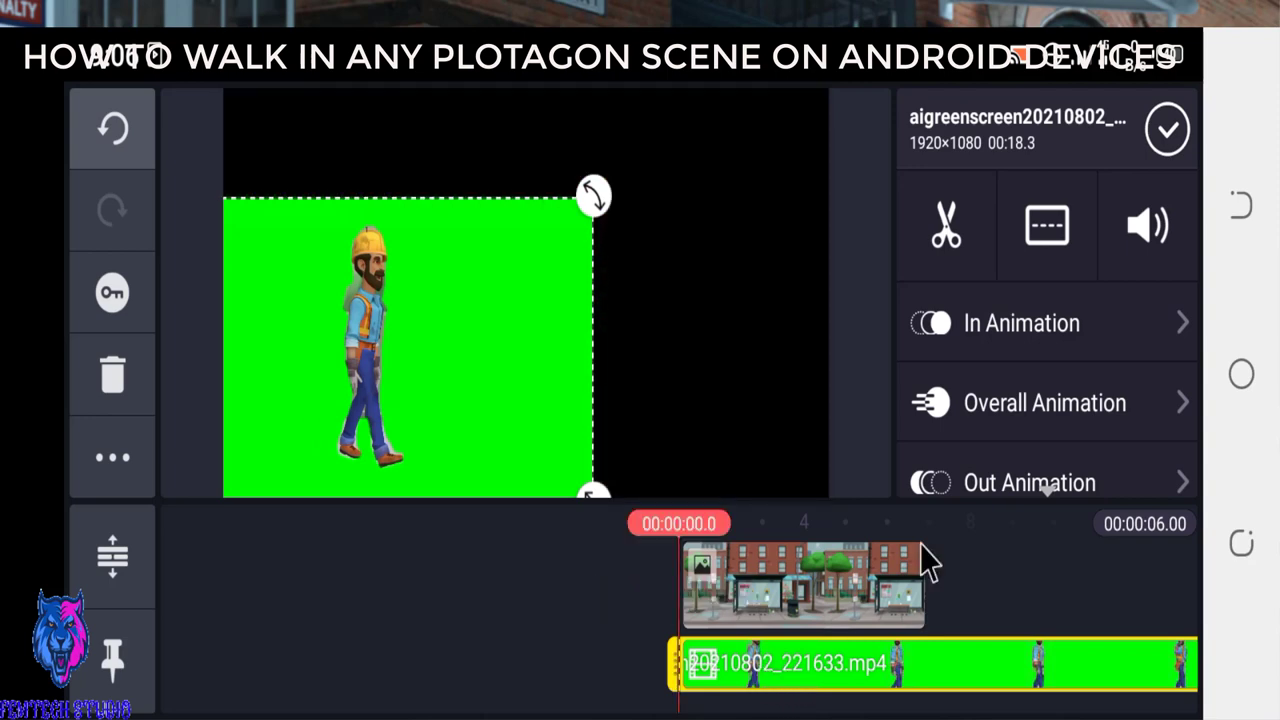
pyautogui.click(1170, 136)
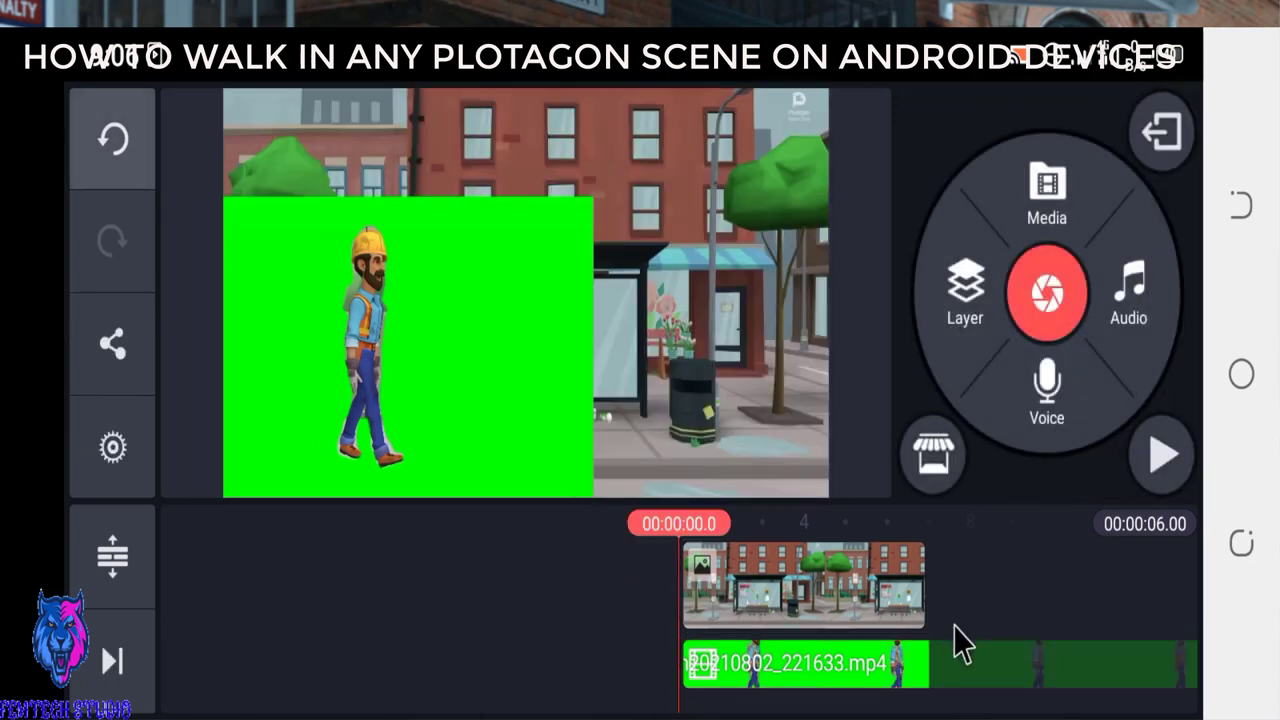
pyautogui.click(862, 668)
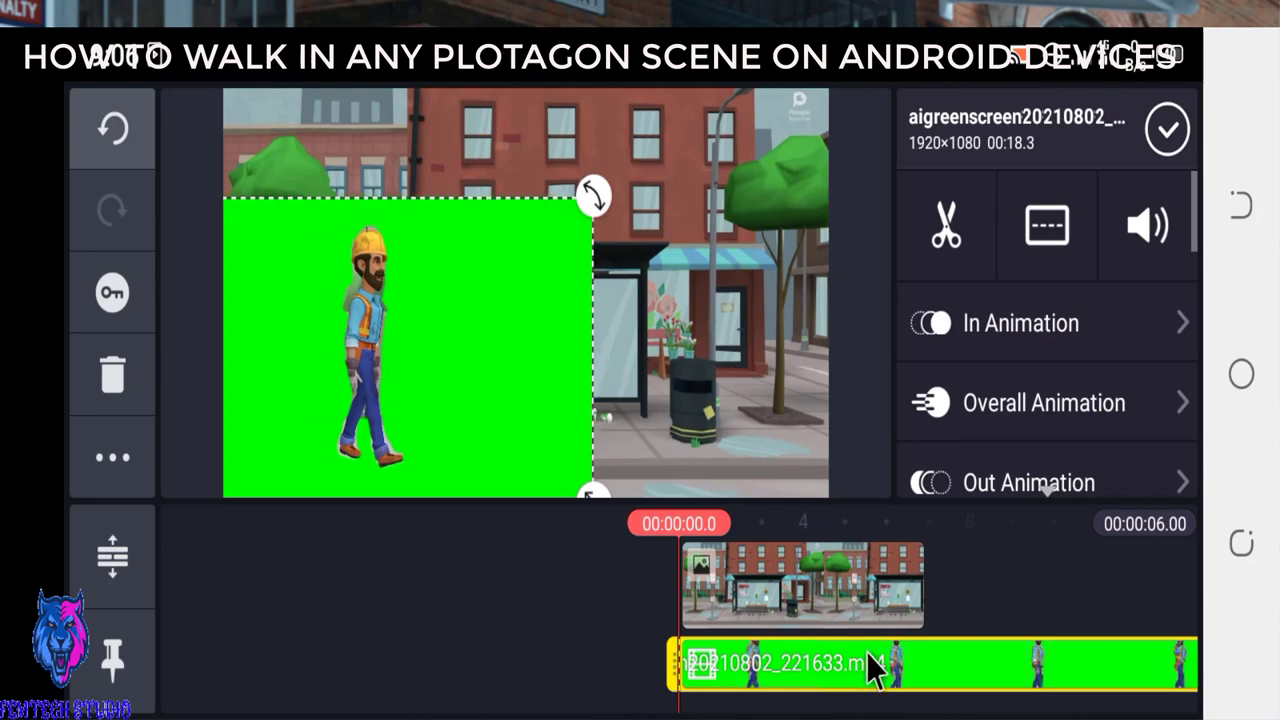
pyautogui.click(872, 668)
pyautogui.click(874, 670)
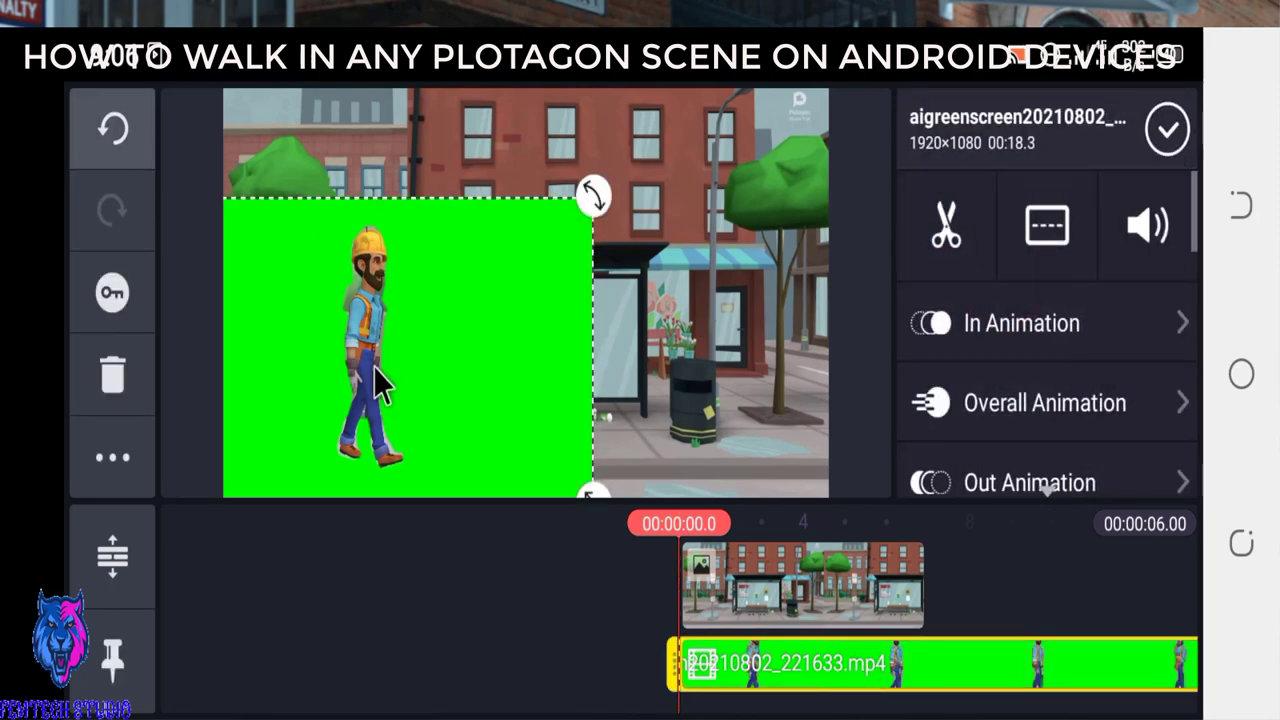
pyautogui.click(117, 378)
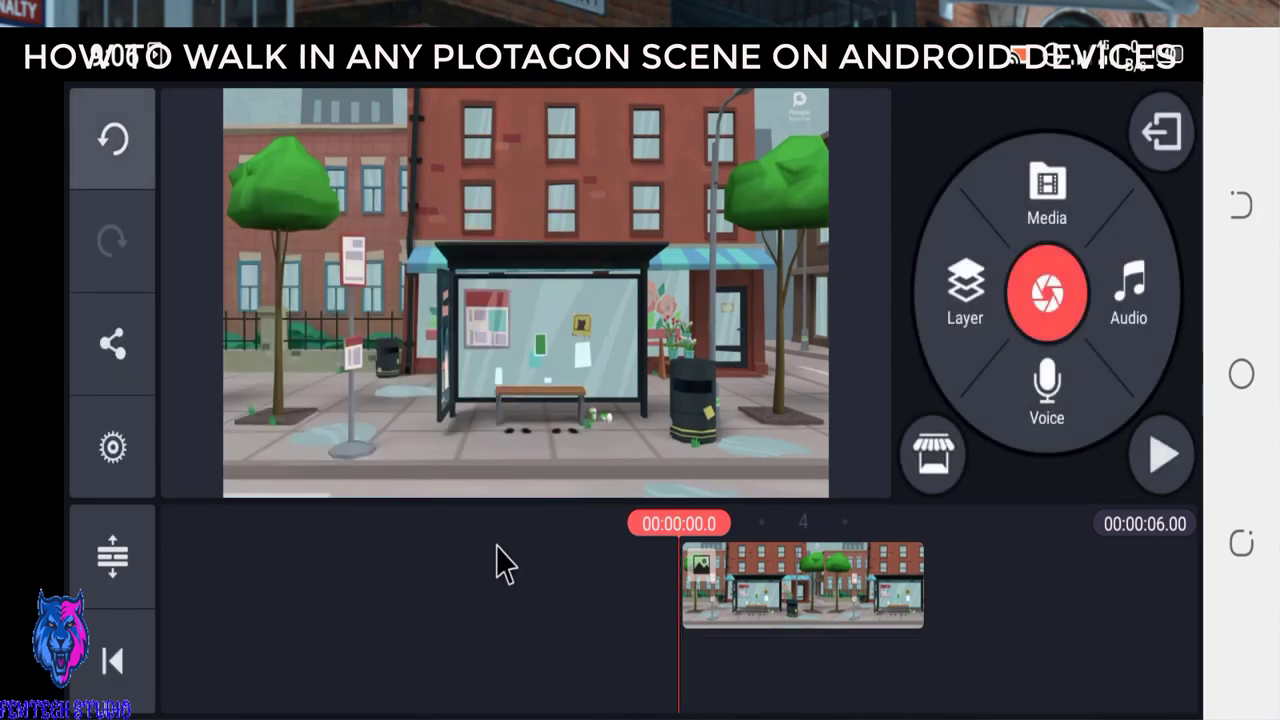
# Link the background clip's crop End Position to its Start Position so the street stays still
pyautogui.moveTo(789, 700)
pyautogui.mouseDown()
pyautogui.moveTo(486, 643)
pyautogui.moveTo(785, 690)
pyautogui.mouseUp()
pyautogui.click(775, 595)
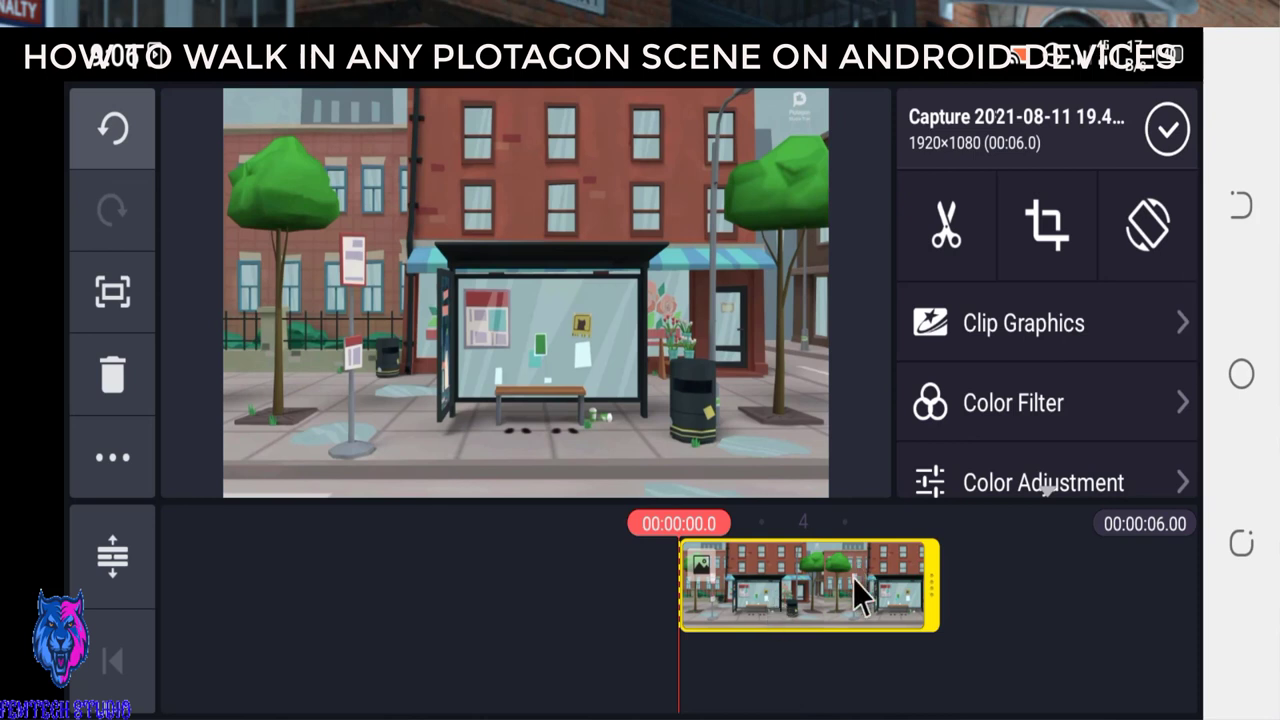
pyautogui.click(1046, 228)
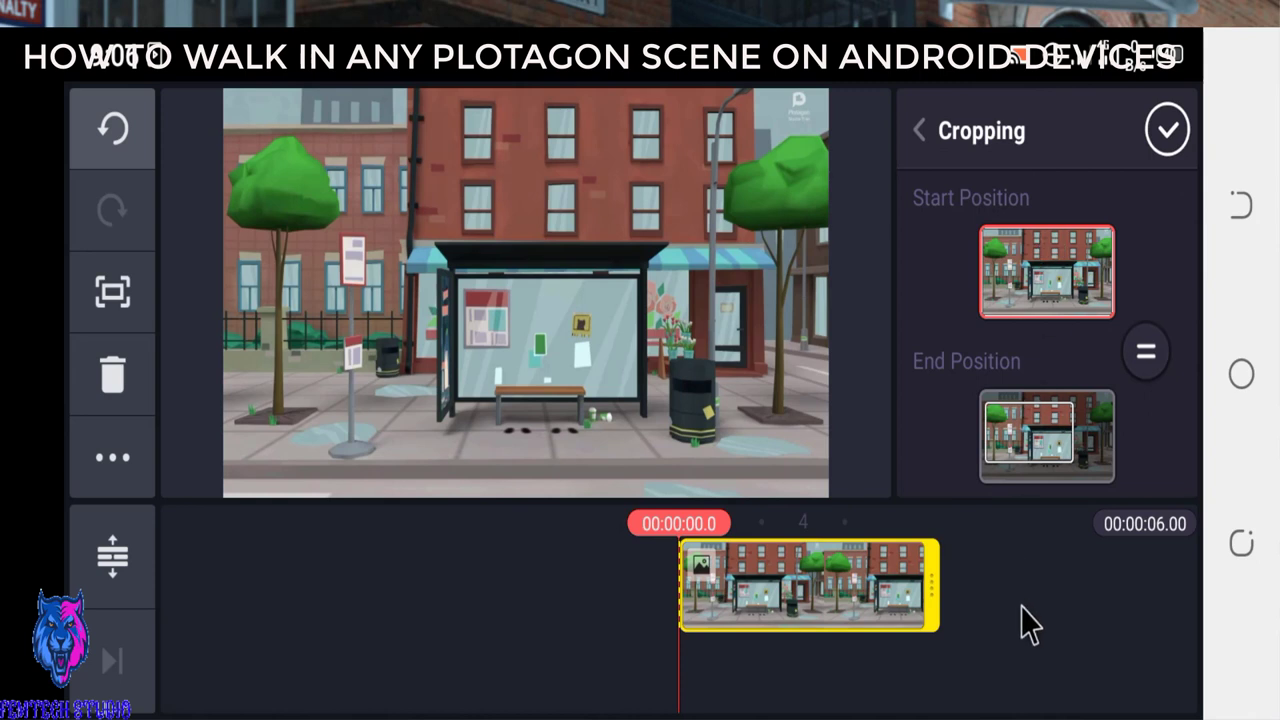
pyautogui.click(1146, 356)
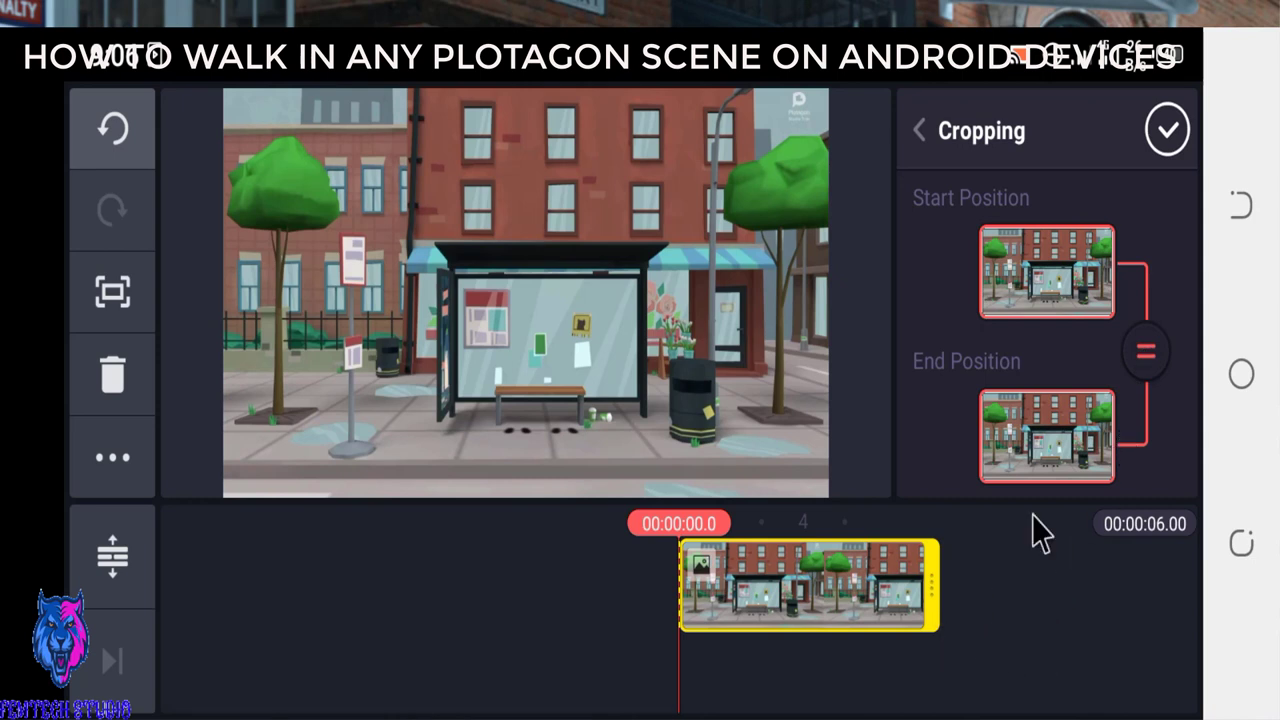
pyautogui.click(1167, 131)
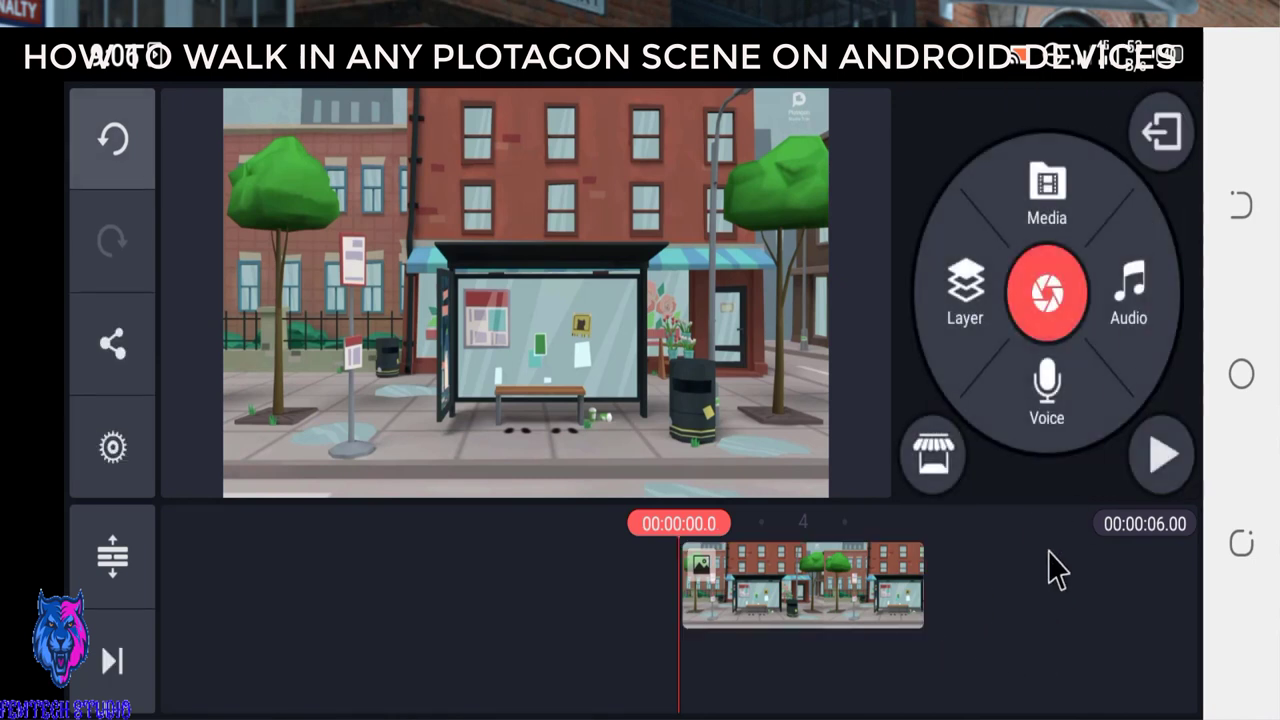
pyautogui.moveTo(1015, 643)
pyautogui.mouseDown()
pyautogui.moveTo(803, 637)
pyautogui.moveTo(1003, 669)
pyautogui.moveTo(731, 634)
pyautogui.moveTo(1010, 665)
pyautogui.mouseUp()
# Add the first AIGreenScreen walking-worker clip as a media layer, then select the background clip
pyautogui.click(960, 295)
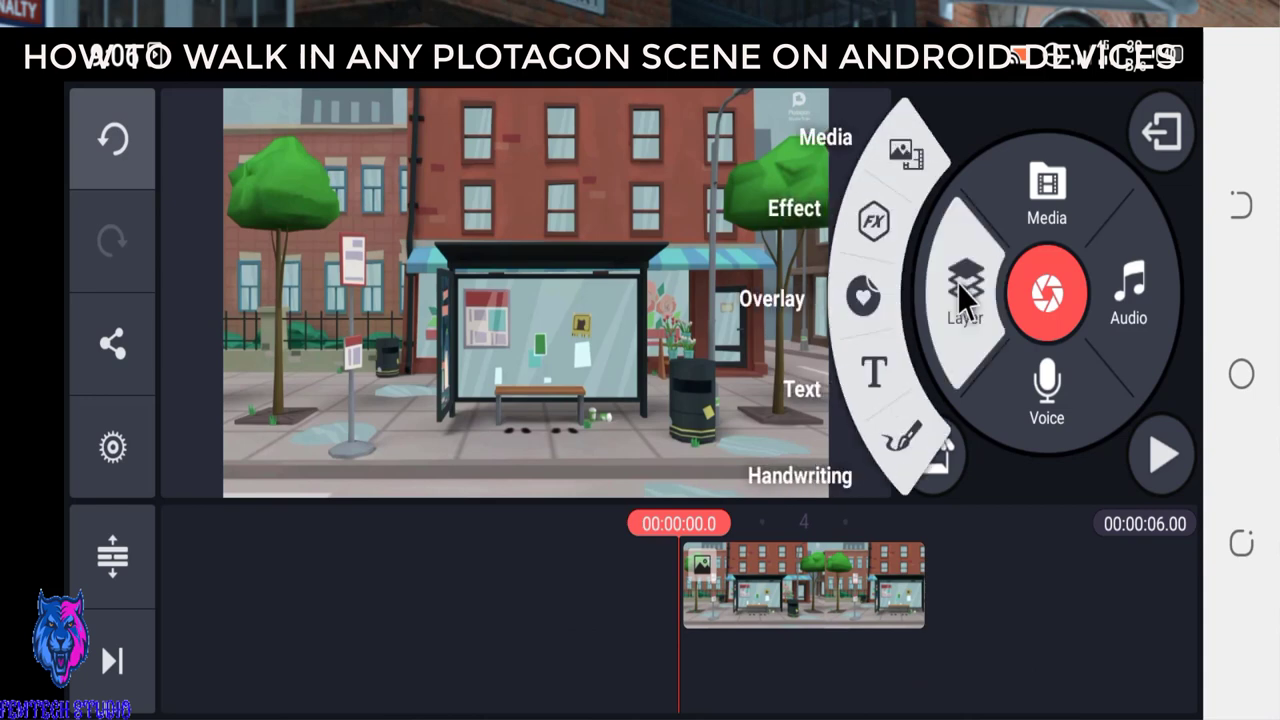
pyautogui.click(898, 155)
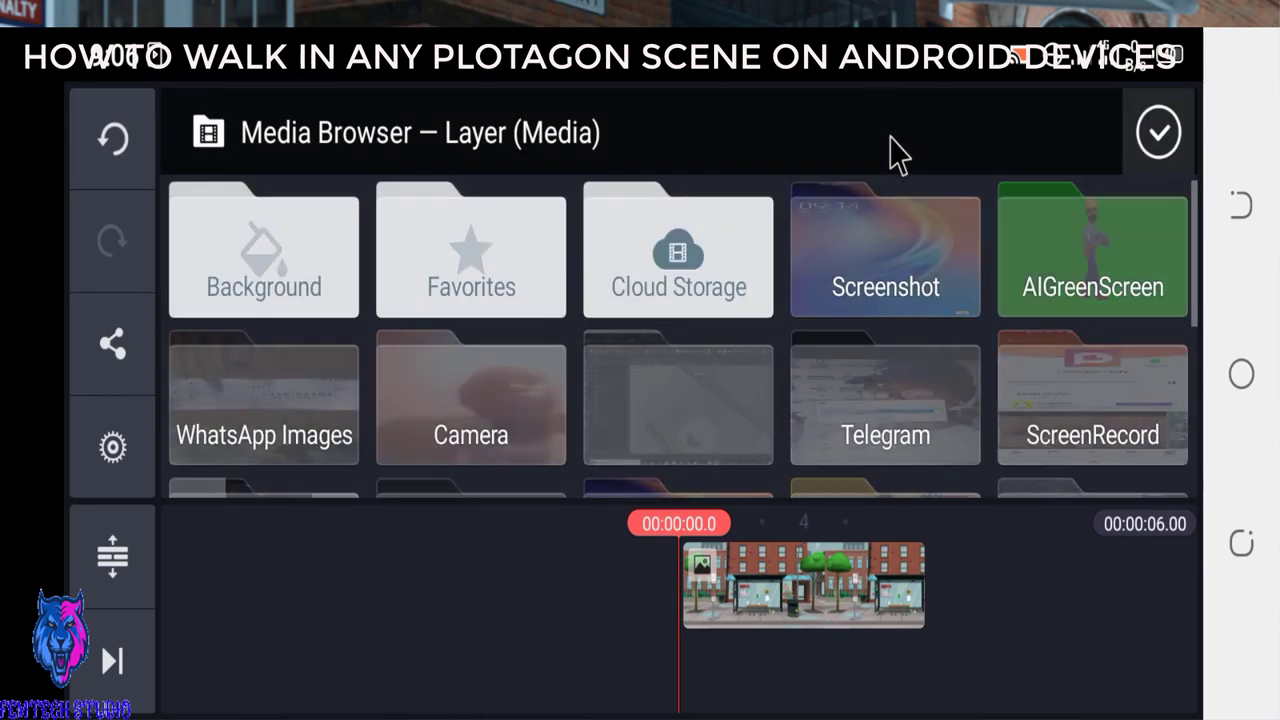
pyautogui.click(1078, 272)
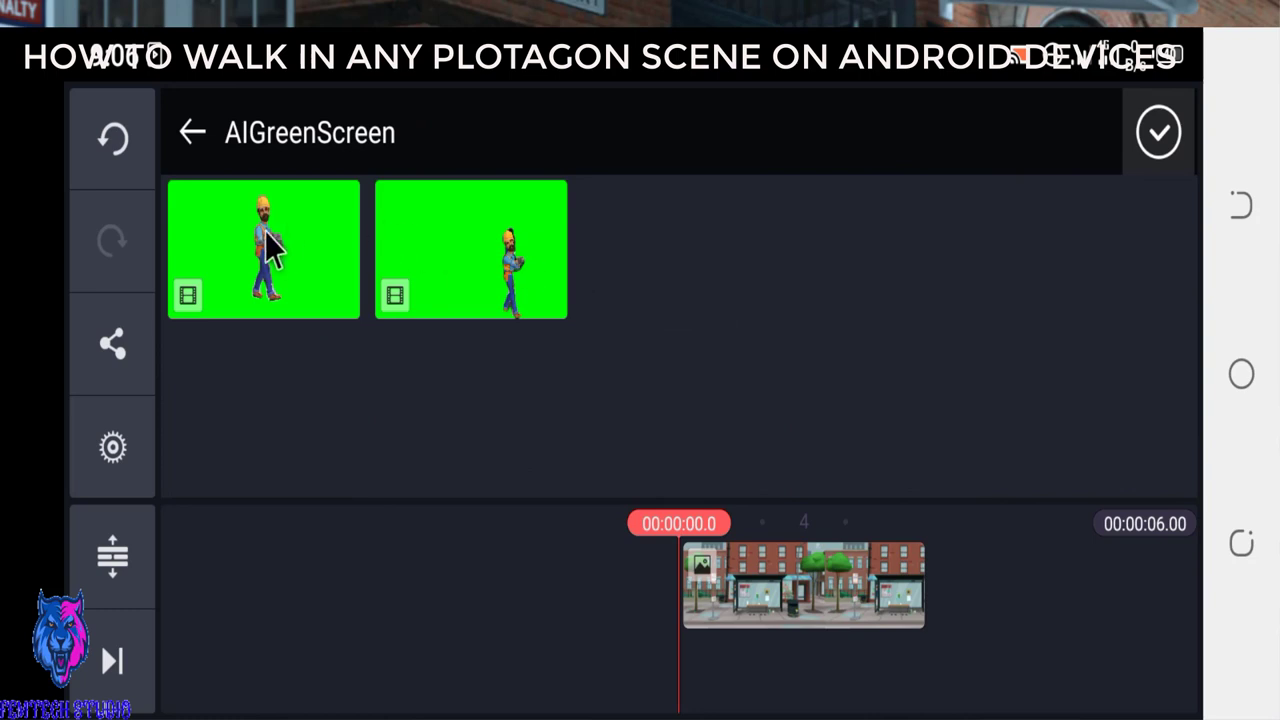
pyautogui.click(265, 231)
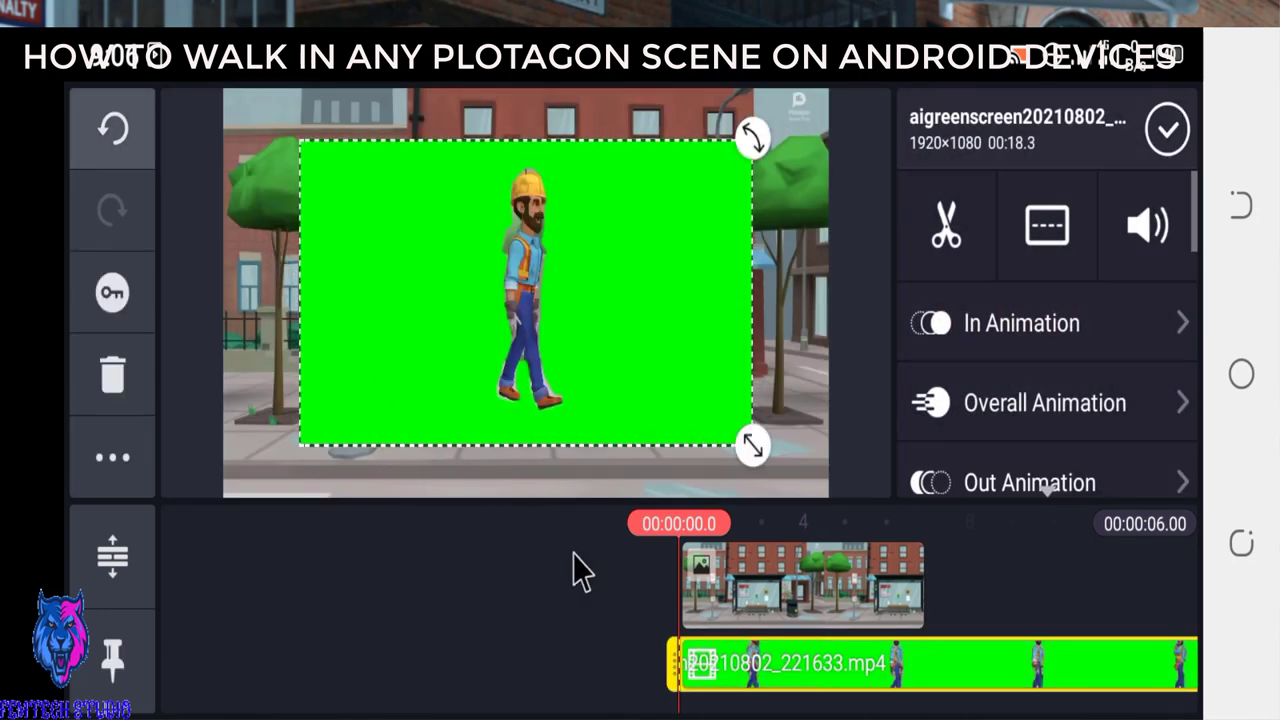
pyautogui.click(755, 593)
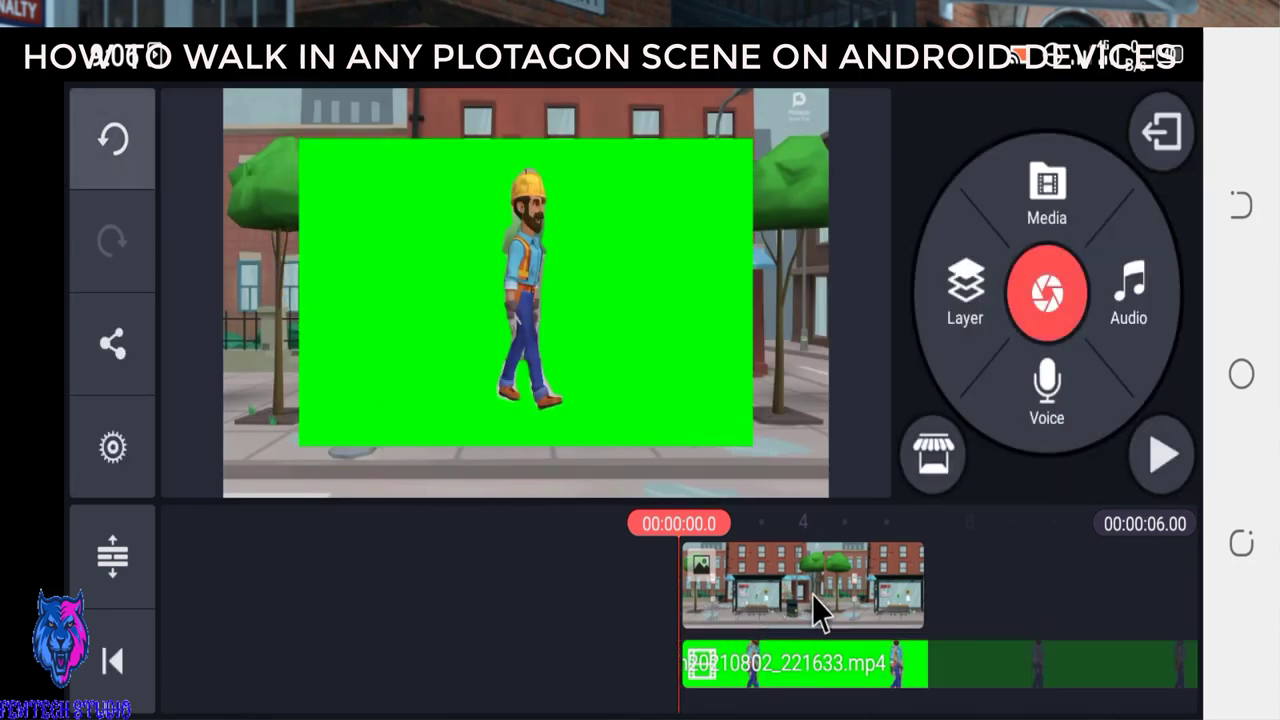
pyautogui.click(812, 594)
pyautogui.moveTo(600, 634); pyautogui.dragTo(324, 570)
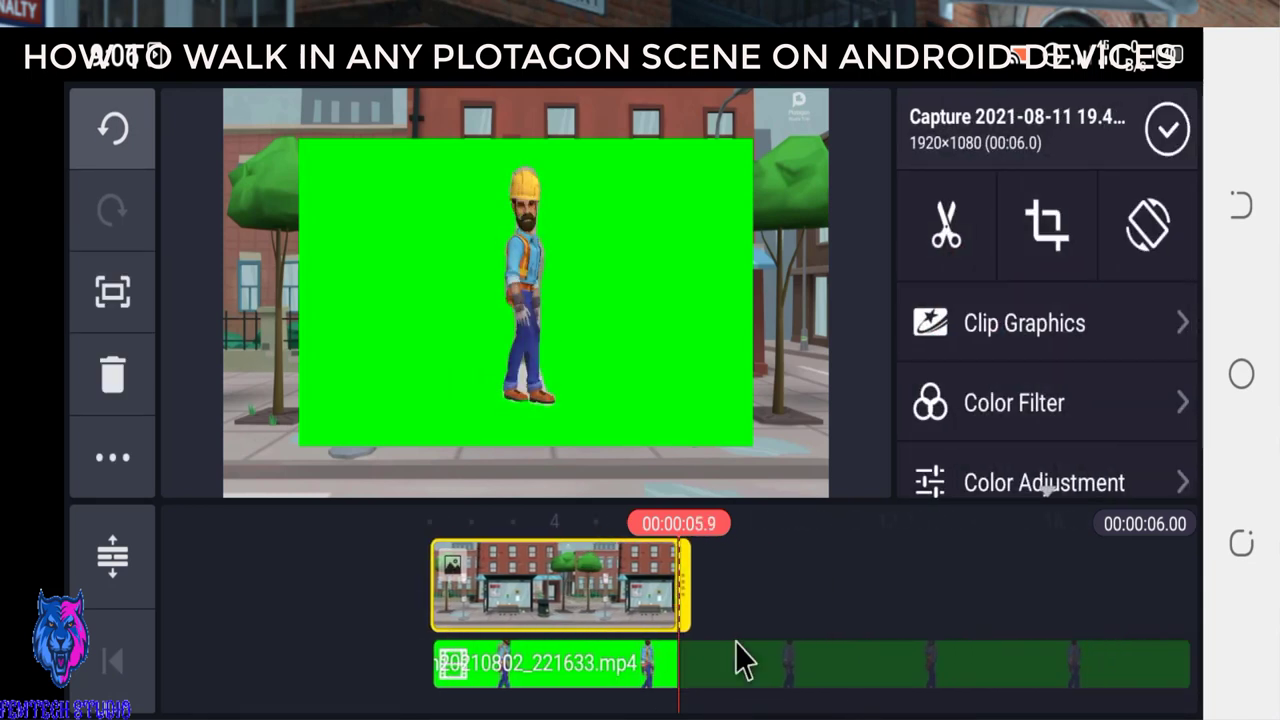
# Extend the background clip to about 18 seconds and move the worker layer to the frame's left edge
pyautogui.moveTo(688, 618); pyautogui.dragTo(1199, 660)
pyautogui.moveTo(823, 657); pyautogui.dragTo(916, 680)
pyautogui.moveTo(765, 670); pyautogui.dragTo(976, 714)
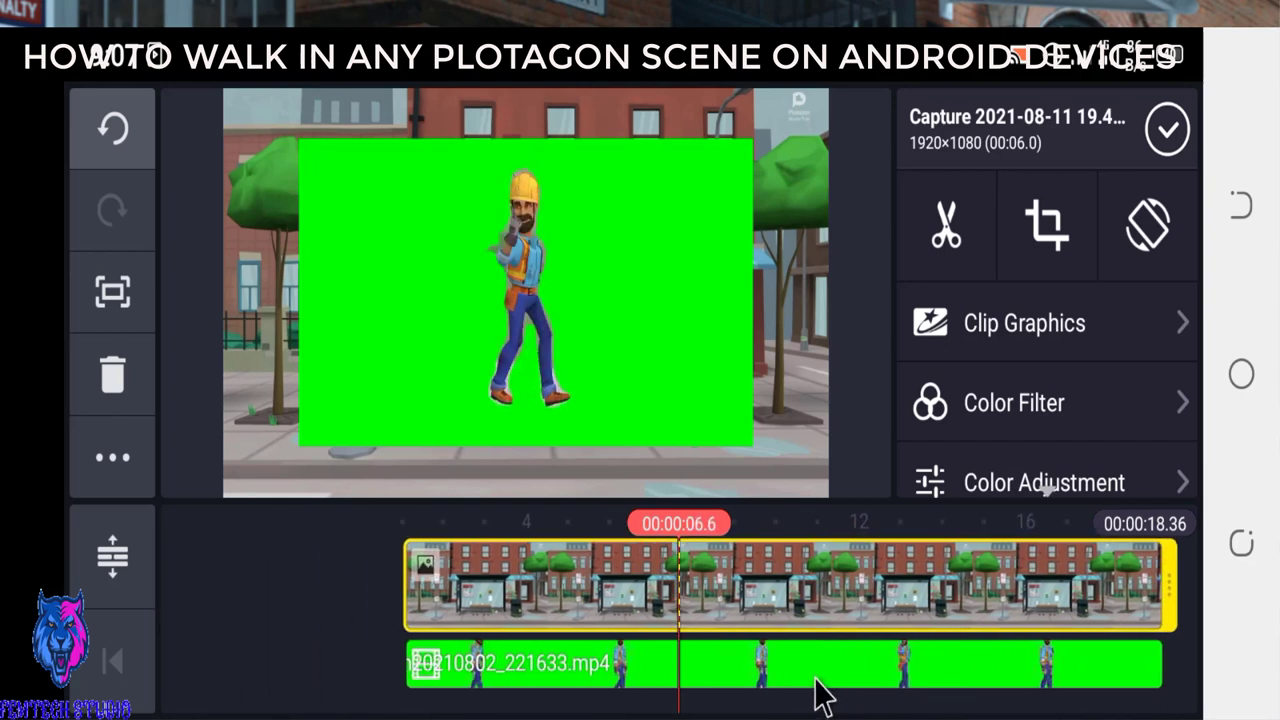
pyautogui.moveTo(814, 694); pyautogui.dragTo(963, 708)
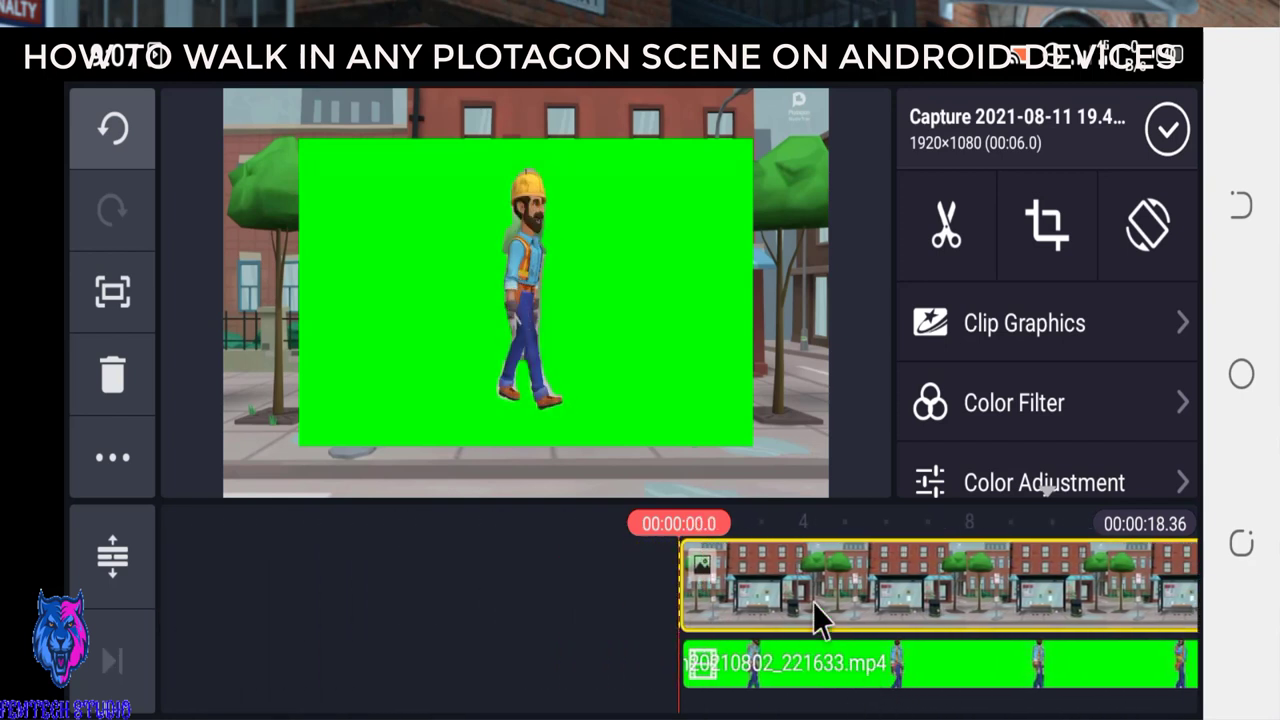
pyautogui.click(584, 341)
pyautogui.moveTo(570, 304); pyautogui.dragTo(316, 381)
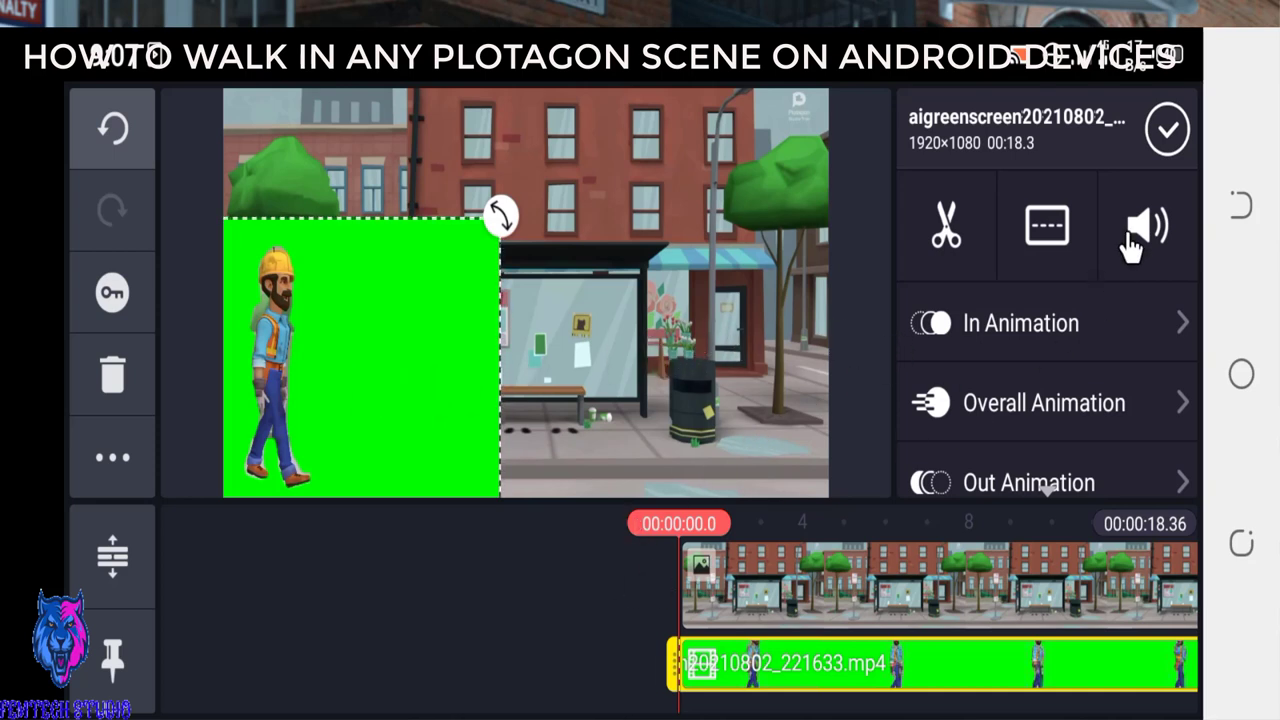
# Enable chroma key on the worker layer with a 33% threshold to remove the green background
pyautogui.click(1152, 138)
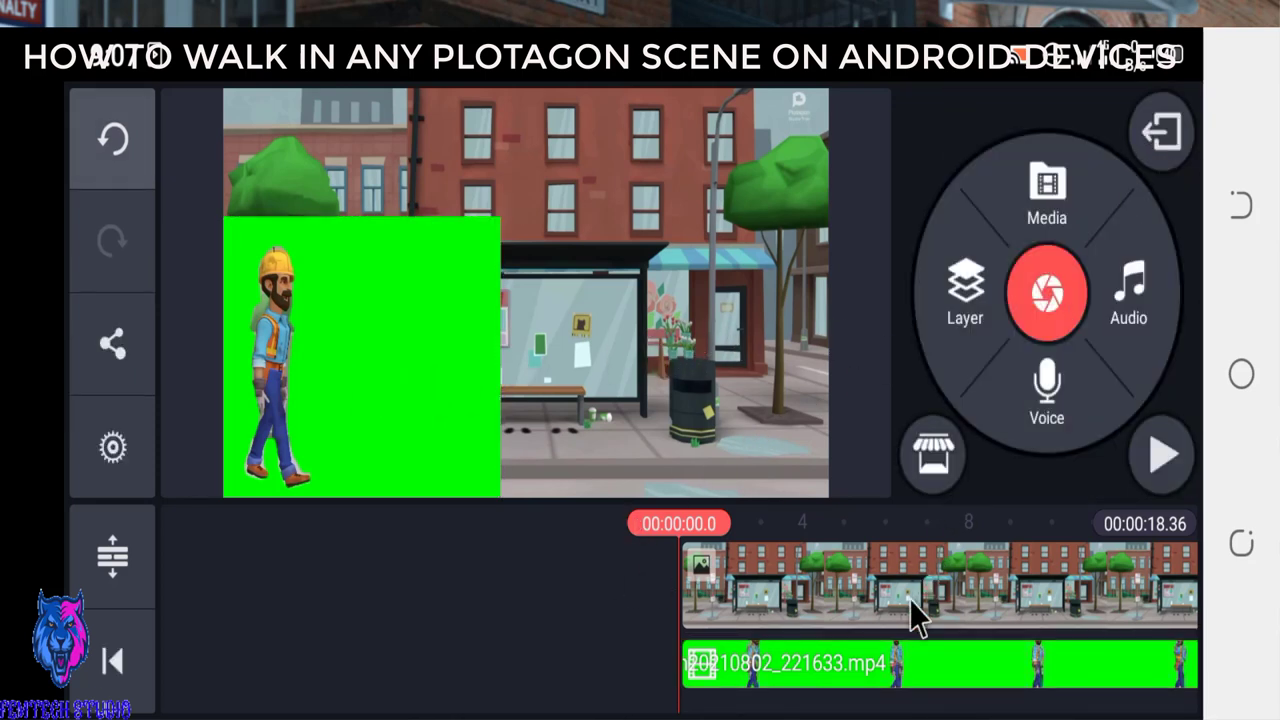
pyautogui.click(912, 672)
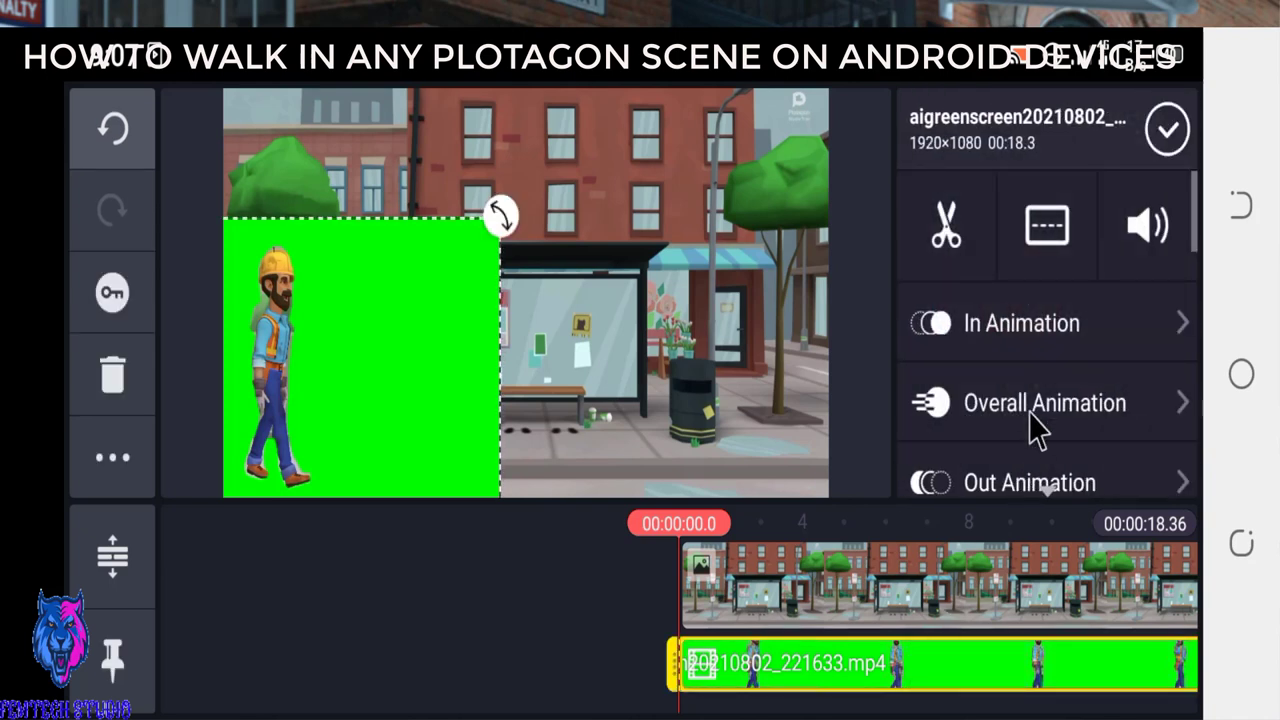
pyautogui.moveTo(1103, 385); pyautogui.dragTo(1118, 237)
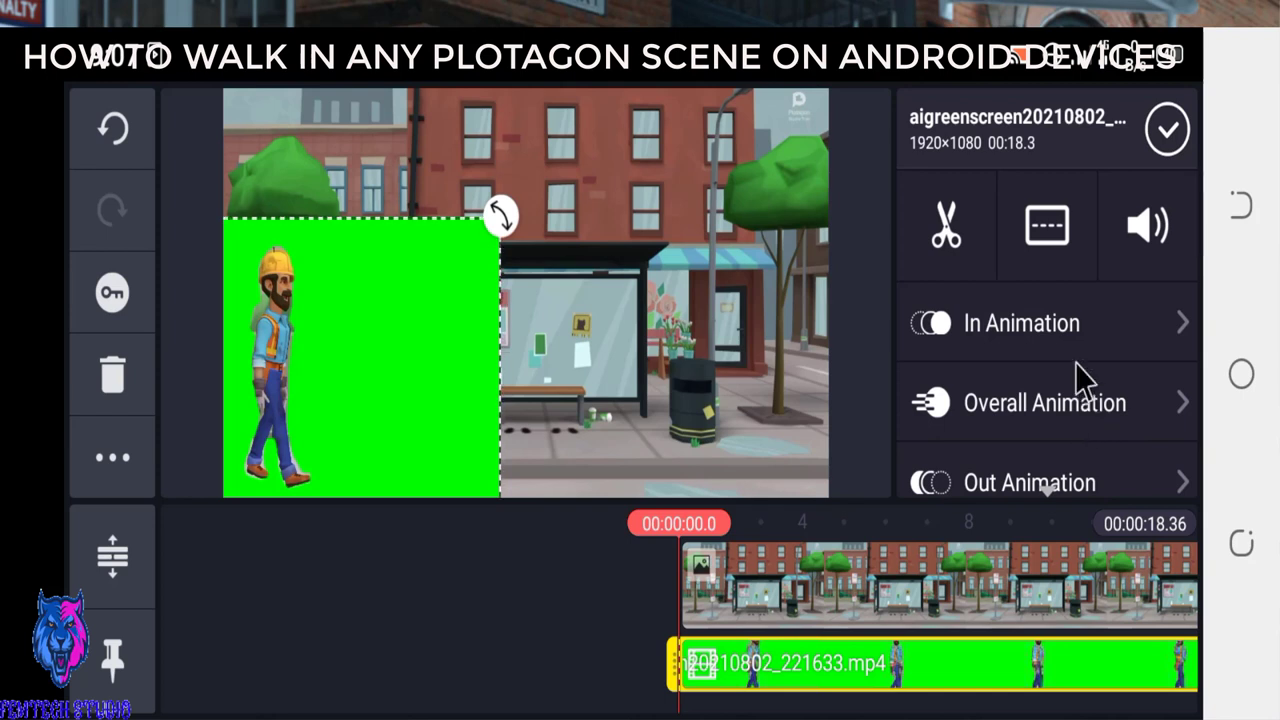
pyautogui.scroll(-3, 1078, 370)
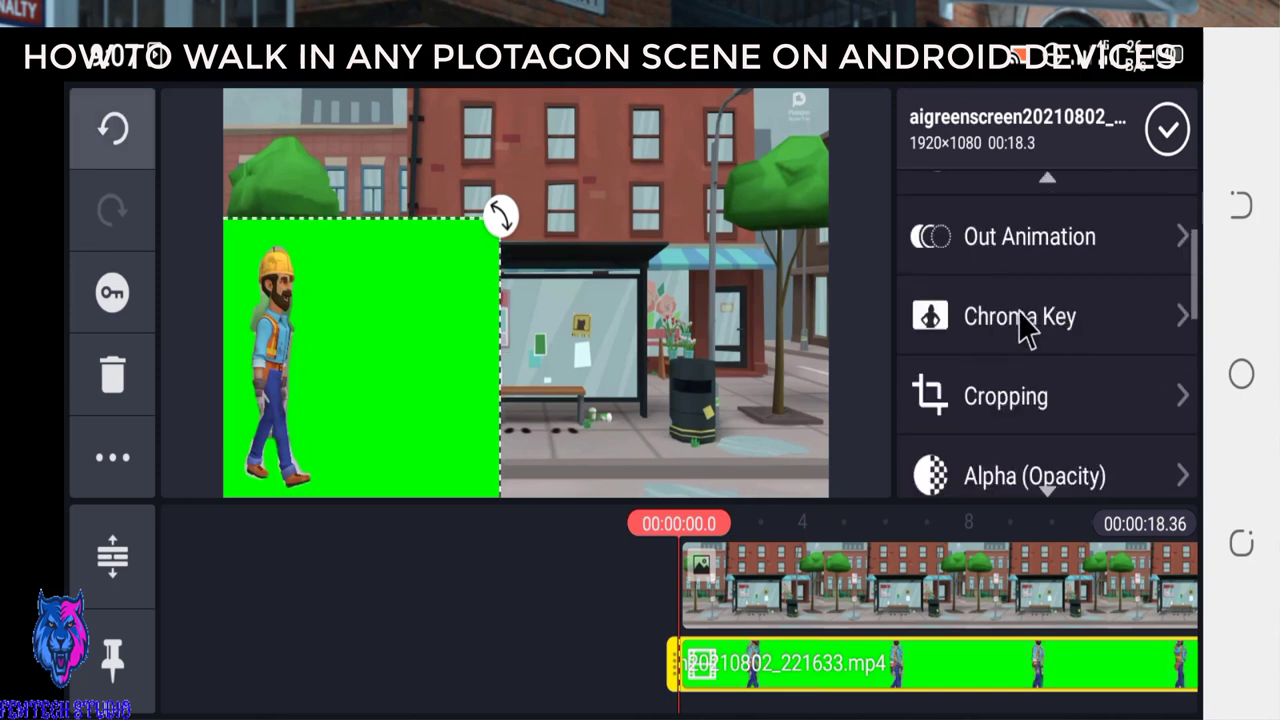
pyautogui.click(1035, 335)
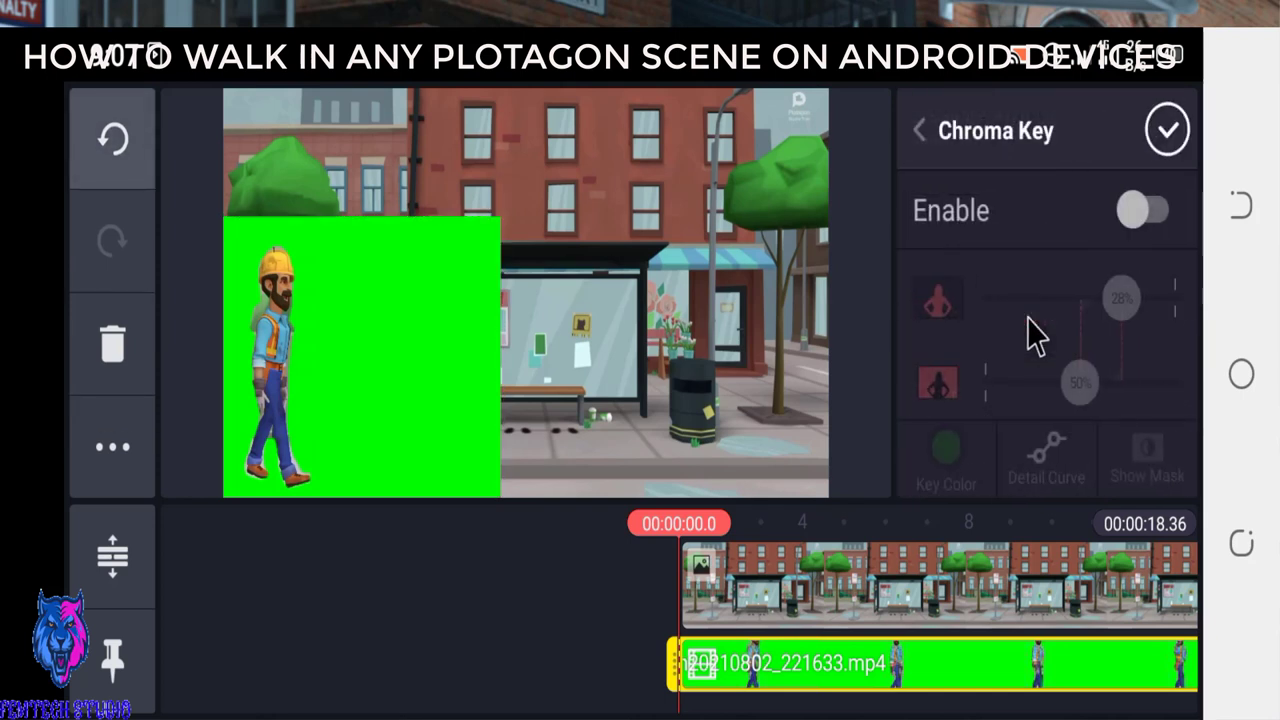
pyautogui.click(1142, 210)
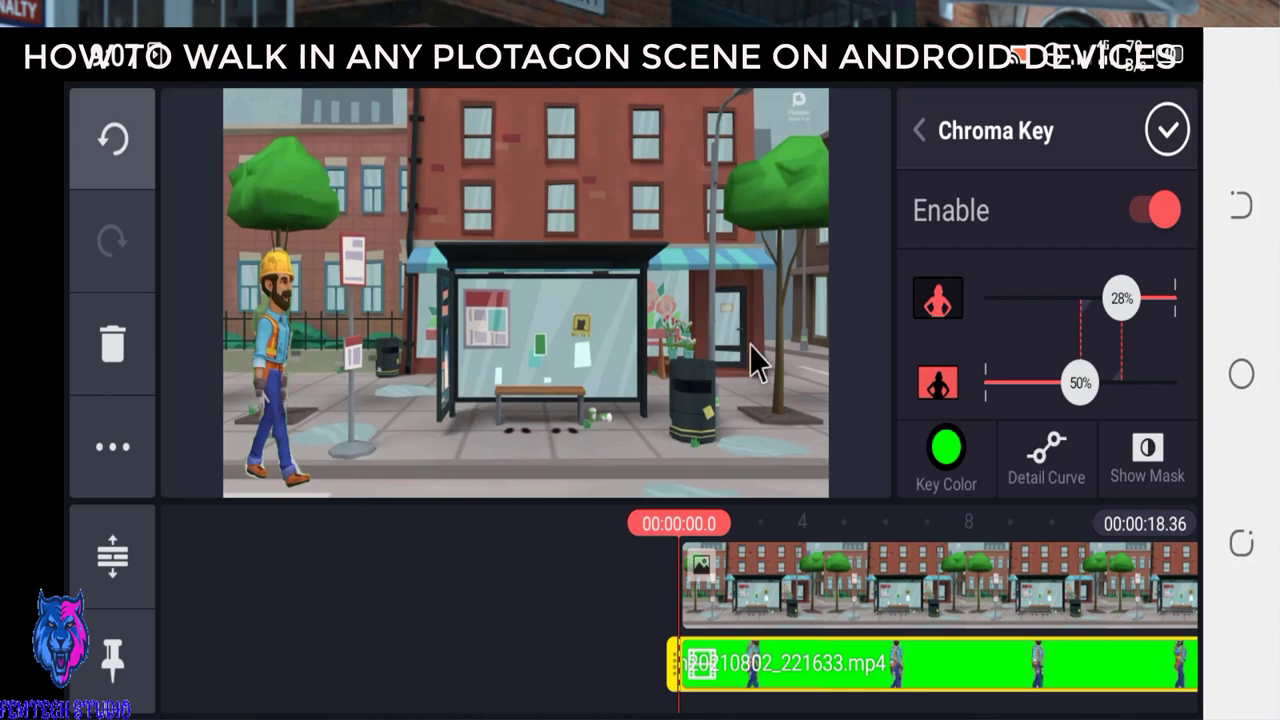
pyautogui.moveTo(1120, 305); pyautogui.dragTo(1124, 312)
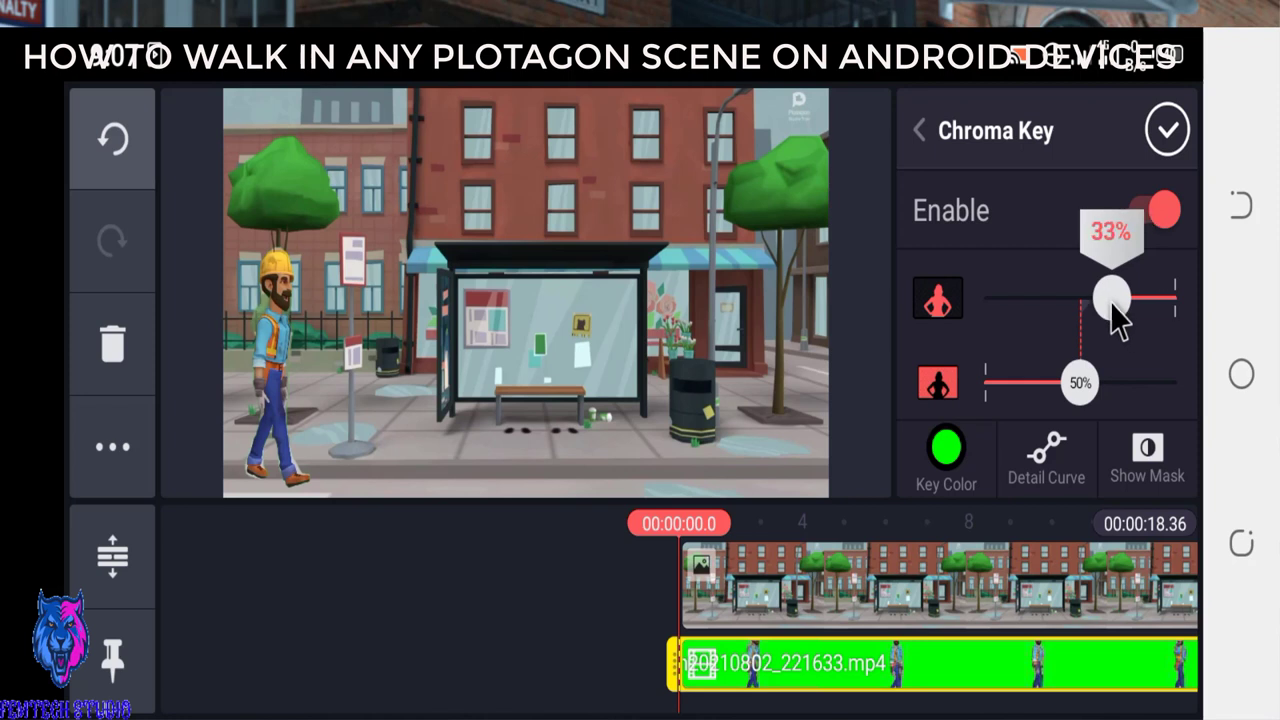
pyautogui.moveTo(1112, 306); pyautogui.dragTo(1111, 307)
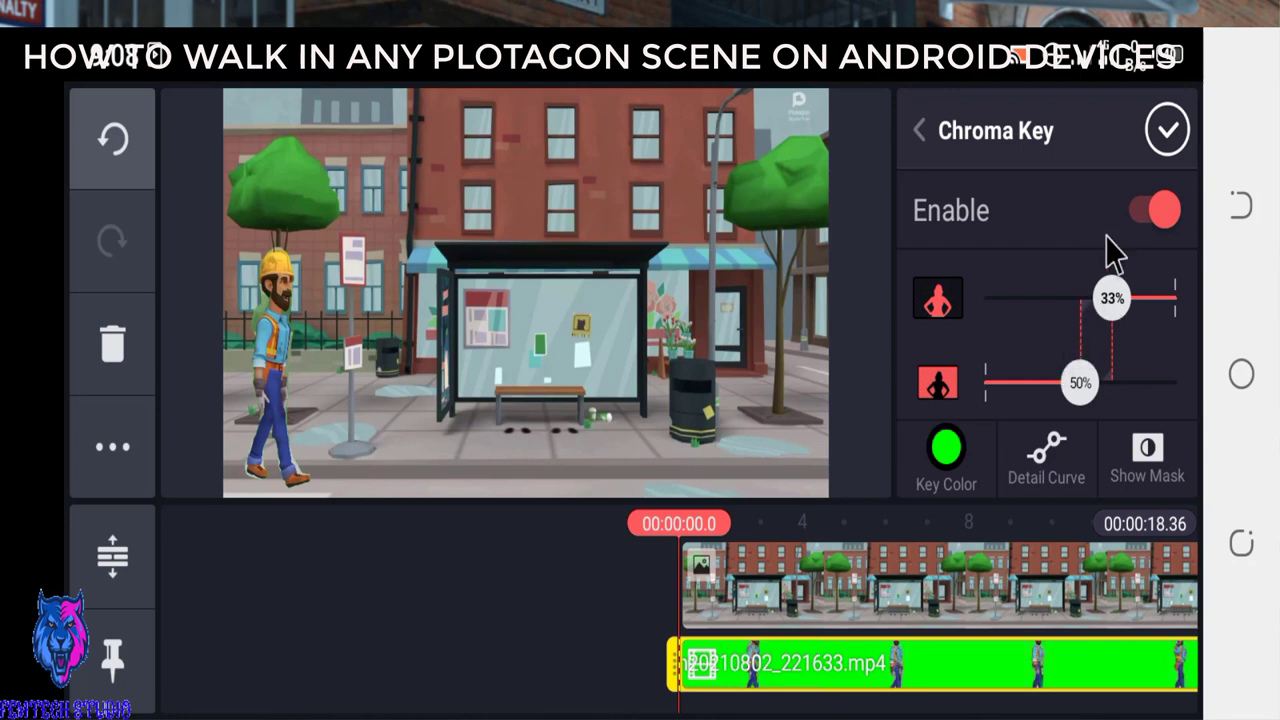
pyautogui.click(1167, 131)
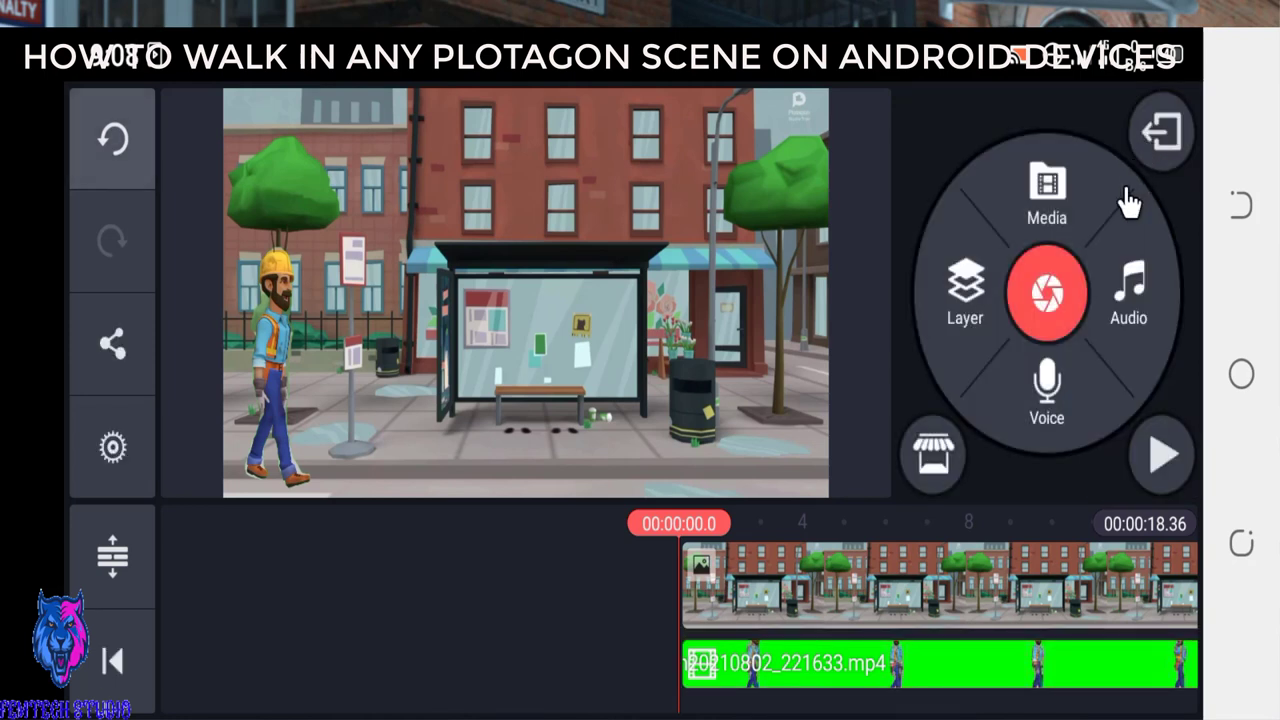
pyautogui.click(1158, 478)
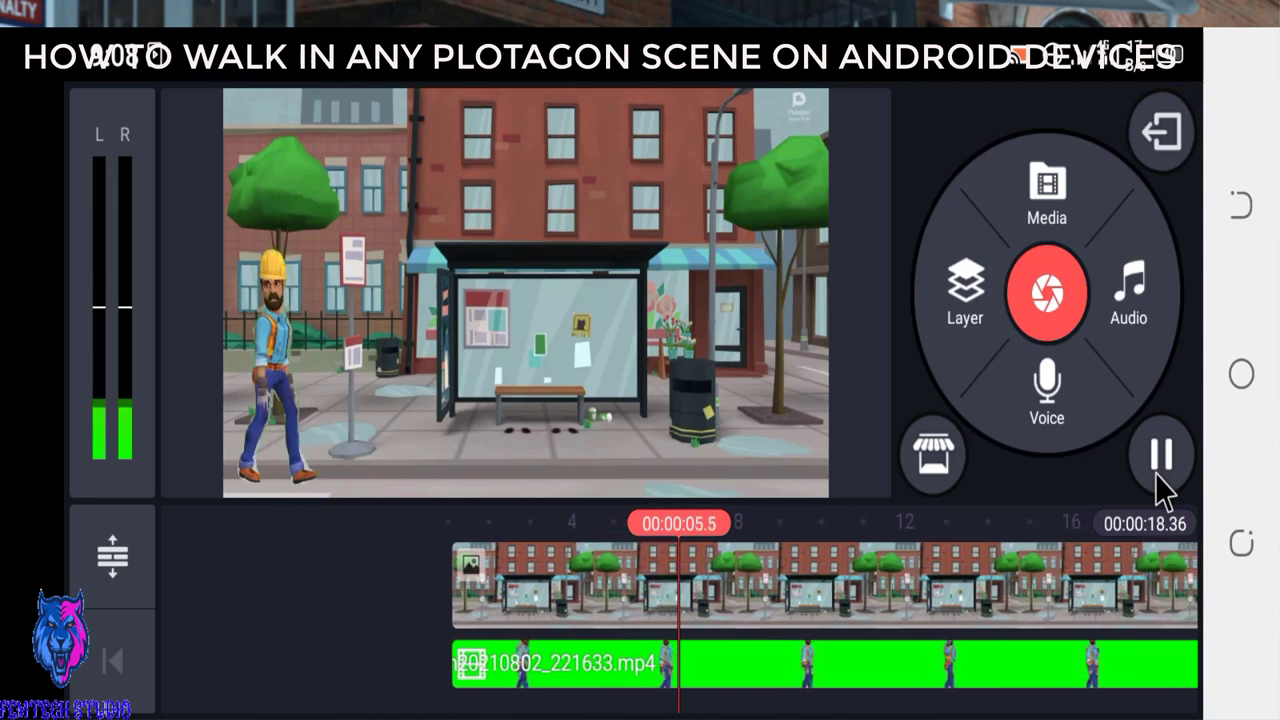
pyautogui.click(1160, 458)
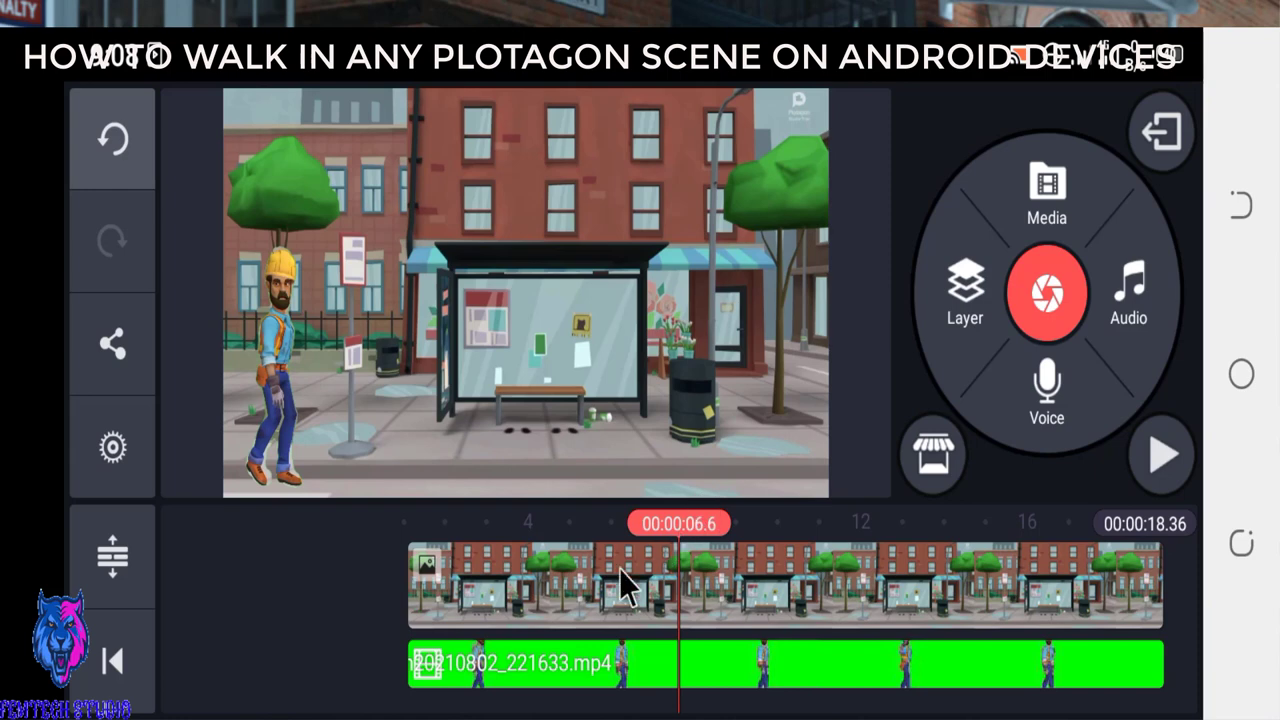
pyautogui.moveTo(578, 590); pyautogui.dragTo(851, 614)
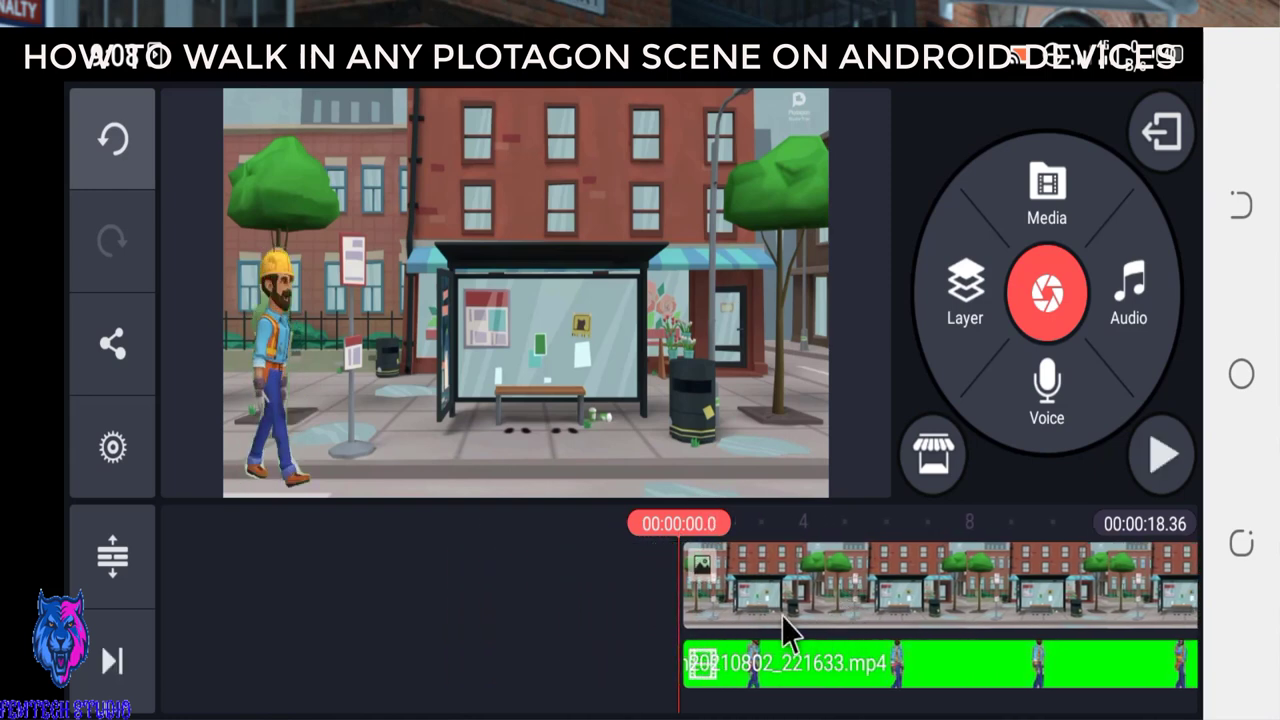
# Add a keyframe at 00:00:08.5 placing the worker on the street's right beside the trash bin
pyautogui.click(745, 670)
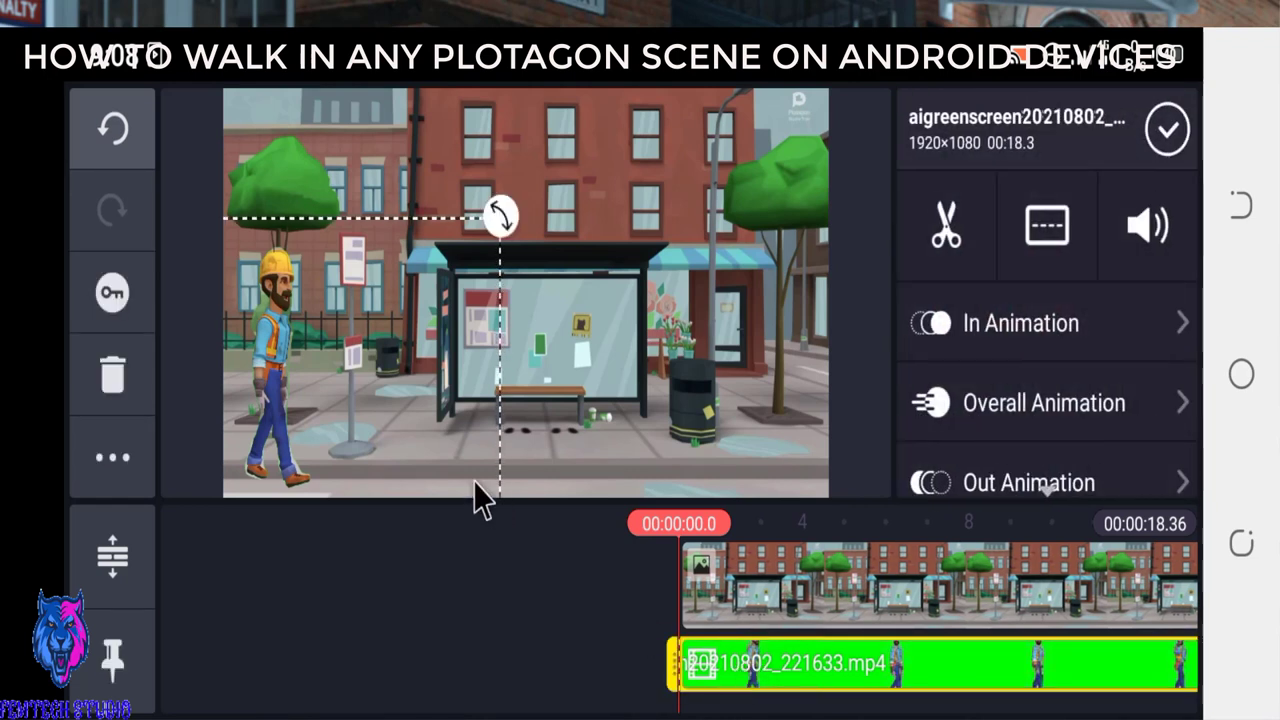
pyautogui.moveTo(260, 383); pyautogui.dragTo(258, 395)
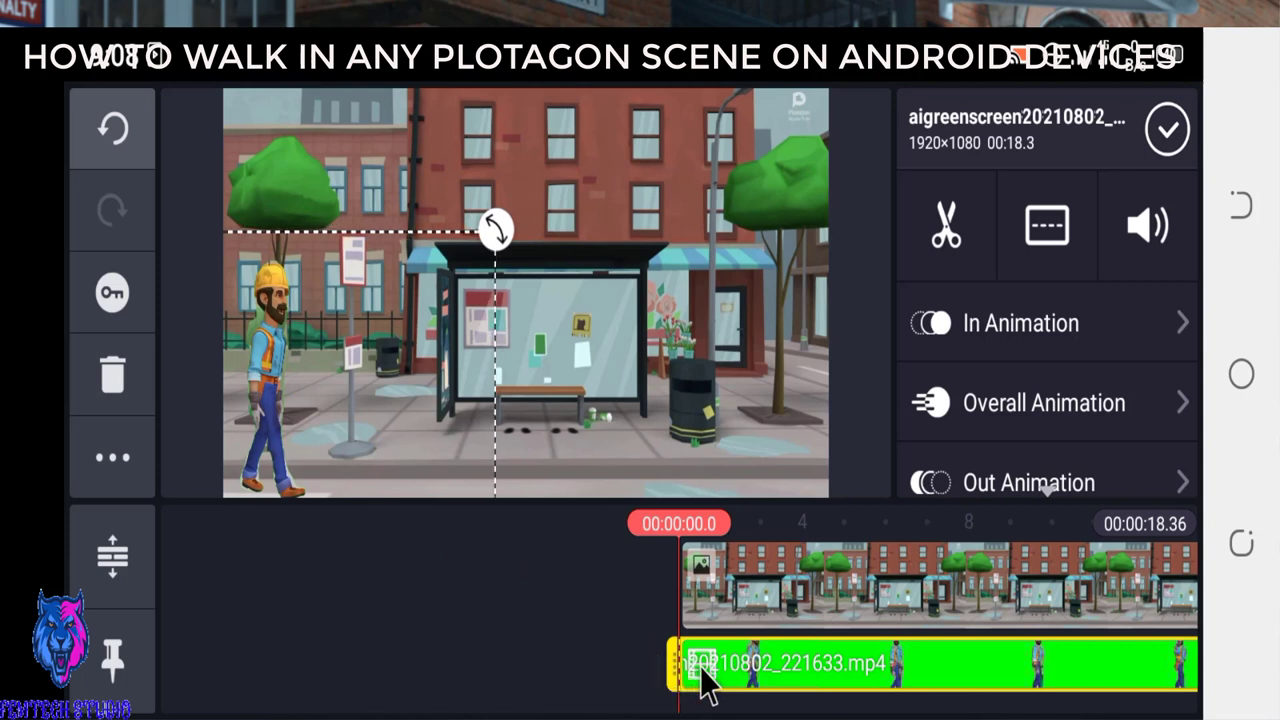
pyautogui.click(112, 295)
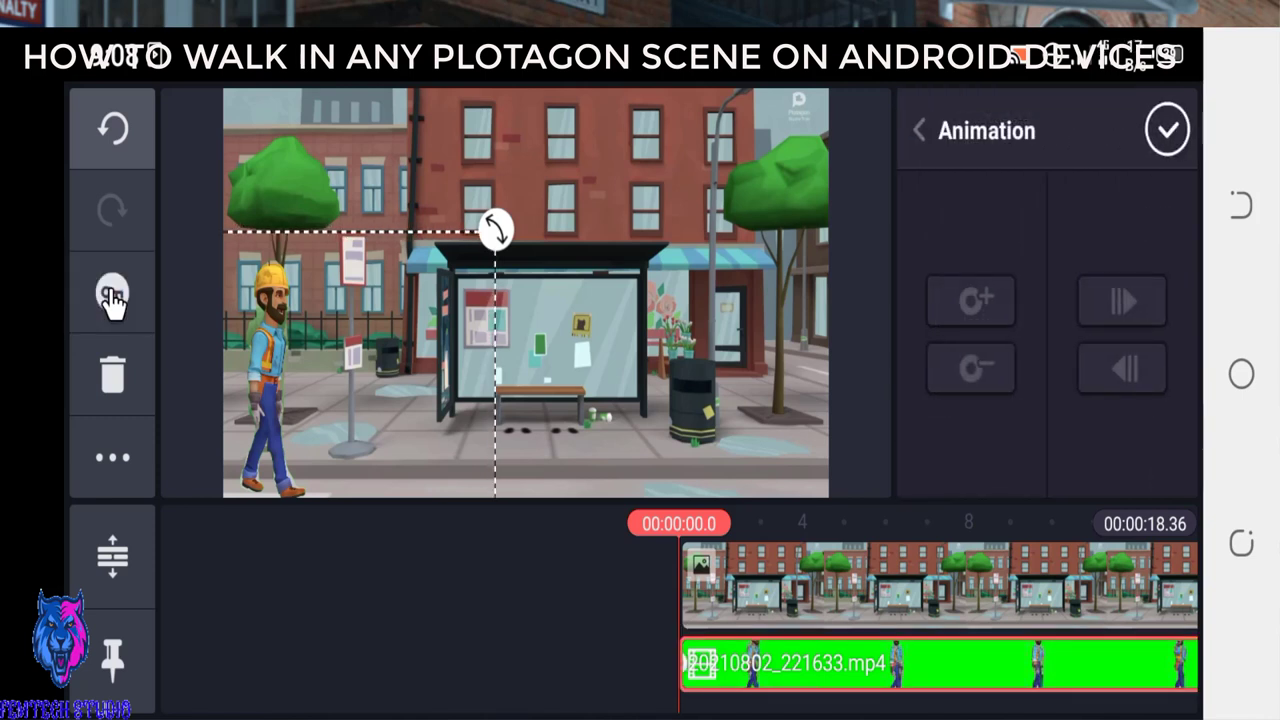
pyautogui.moveTo(609, 640); pyautogui.dragTo(300, 591)
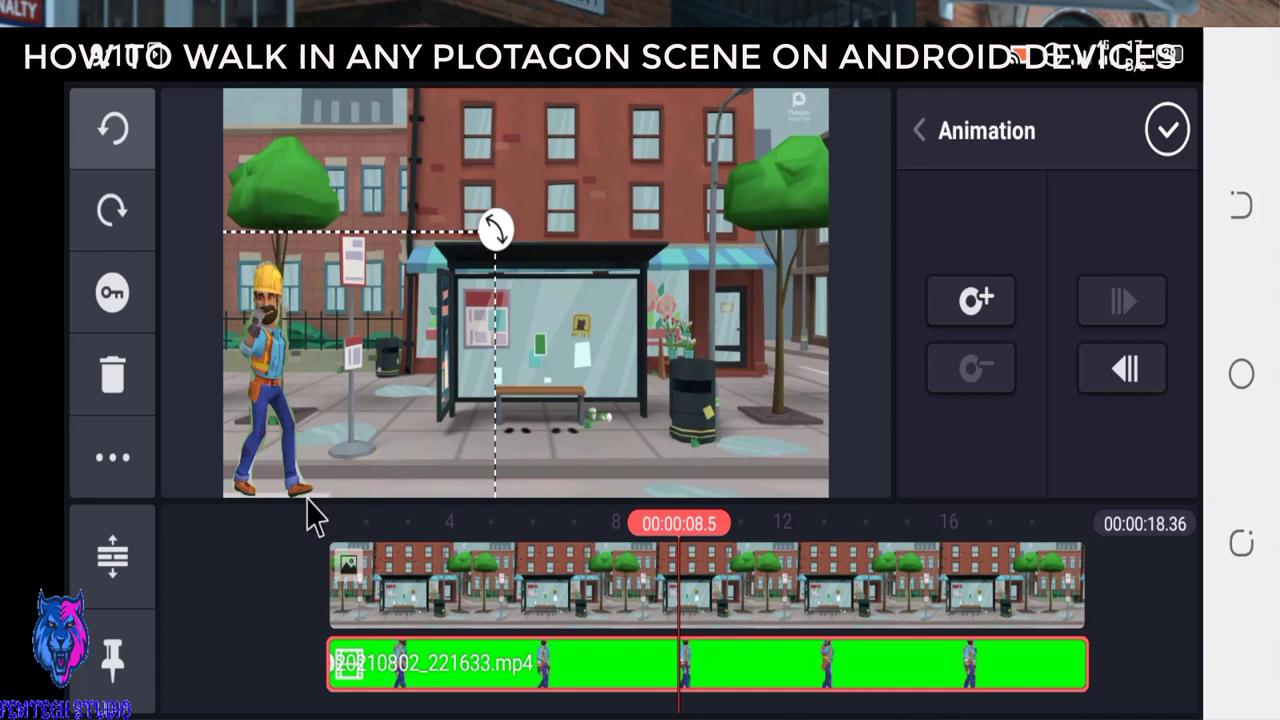
pyautogui.moveTo(330, 439)
pyautogui.mouseDown()
pyautogui.moveTo(323, 429)
pyautogui.moveTo(560, 440)
pyautogui.moveTo(637, 422)
pyautogui.moveTo(761, 425)
pyautogui.mouseUp()
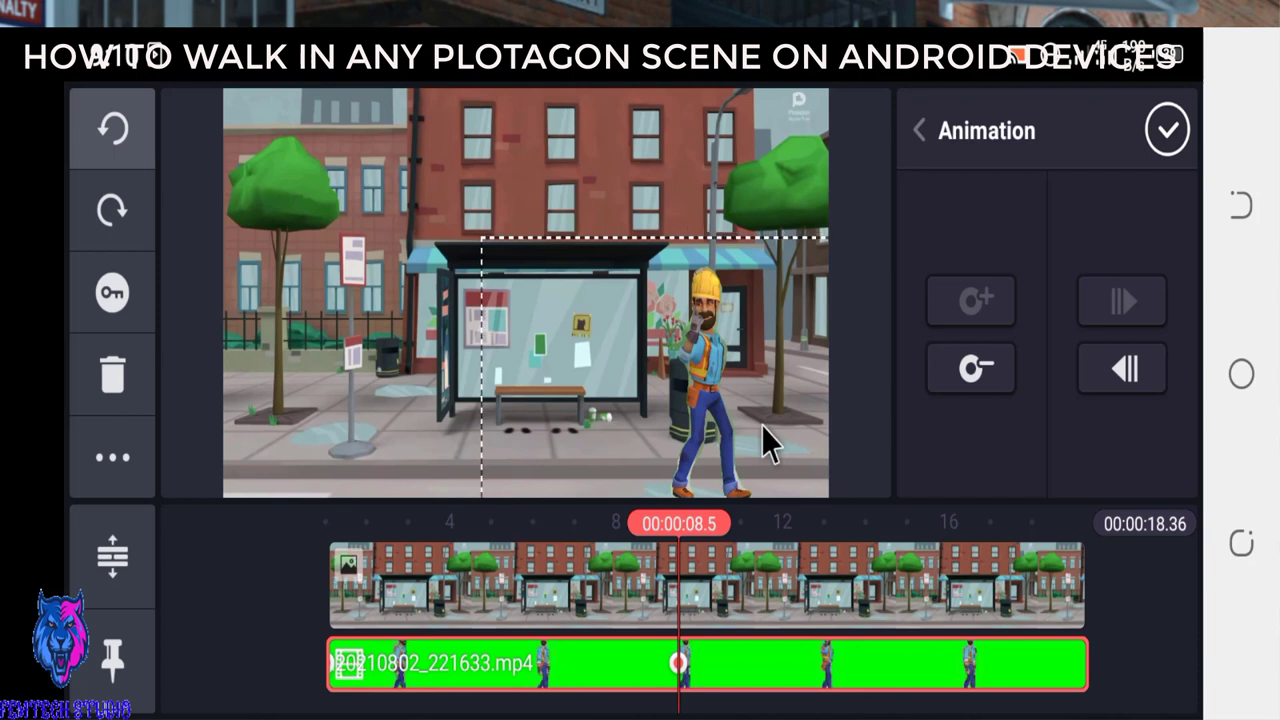
pyautogui.moveTo(761, 425); pyautogui.dragTo(838, 422)
pyautogui.click(1166, 130)
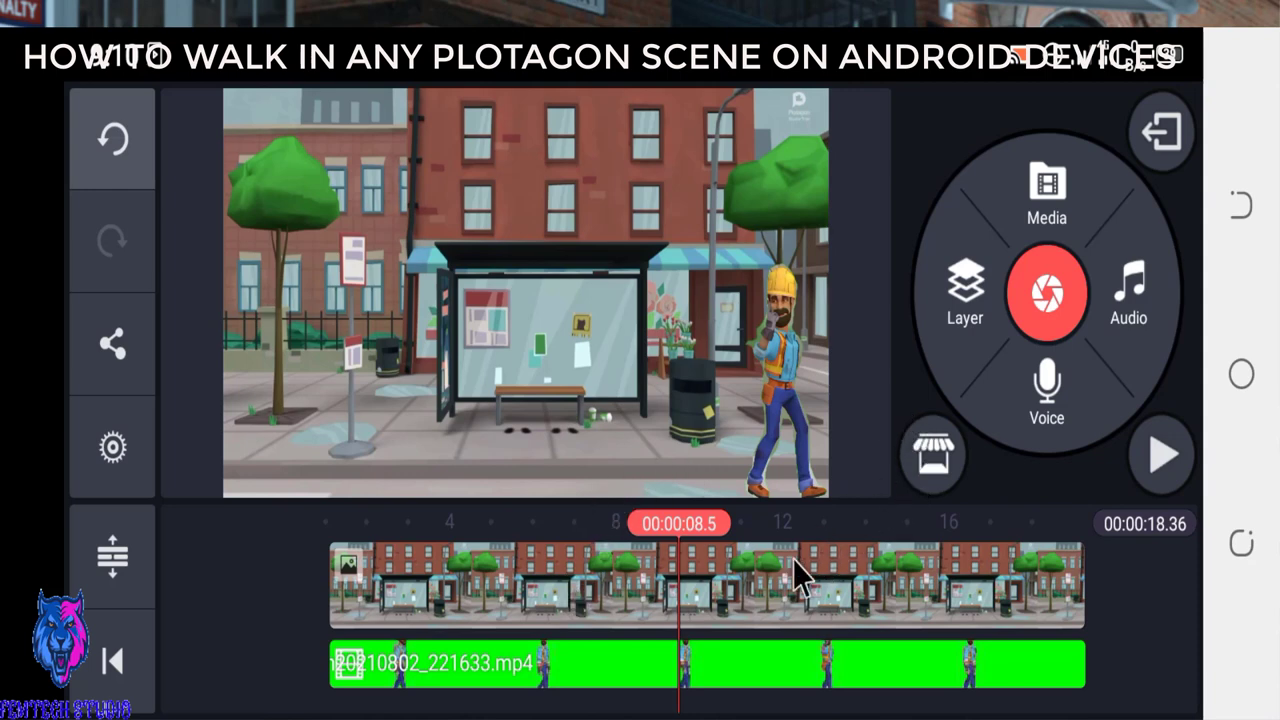
# Rewind to the project start and preview the worker walking across the street
pyautogui.moveTo(790, 590); pyautogui.dragTo(1025, 605)
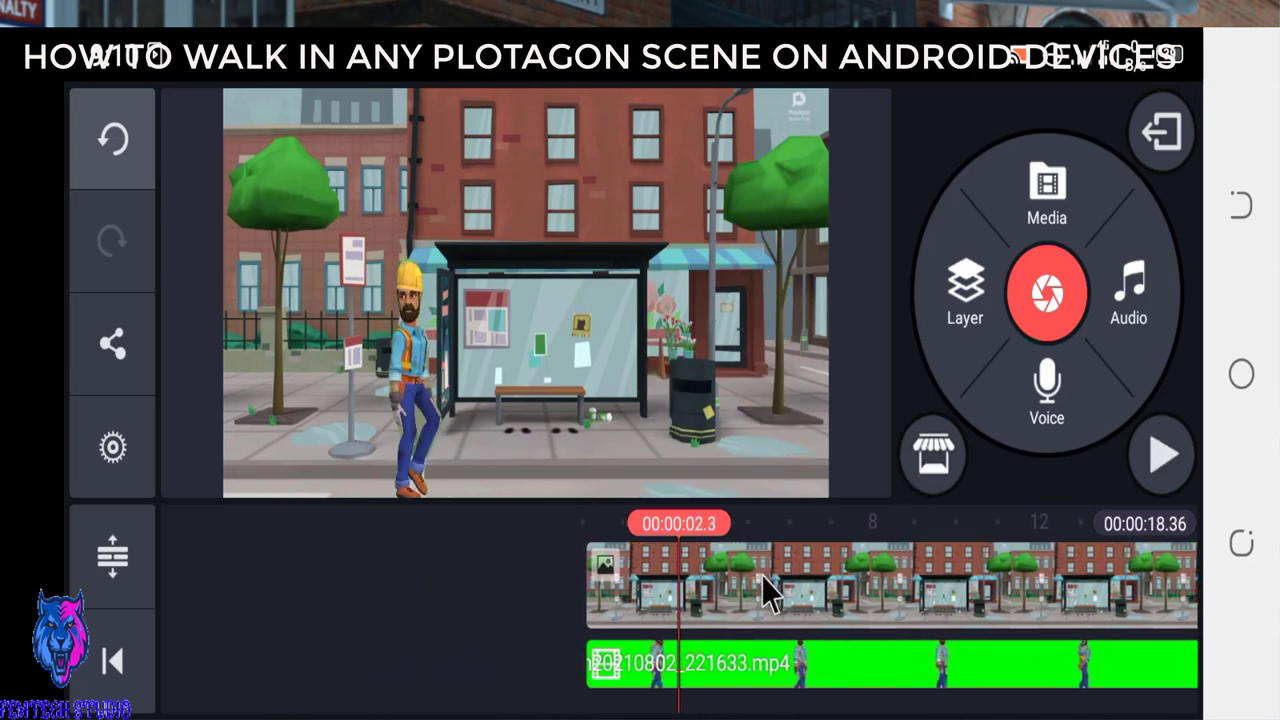
pyautogui.moveTo(766, 591); pyautogui.dragTo(930, 615)
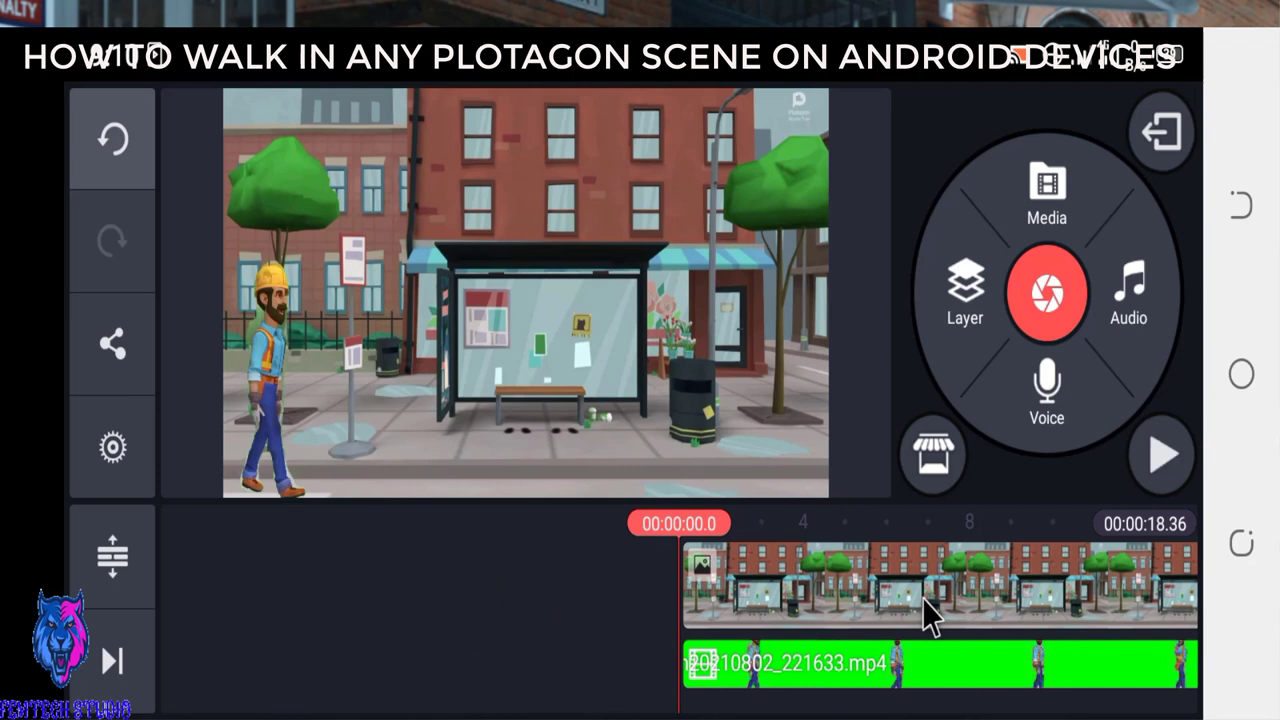
pyautogui.click(1160, 457)
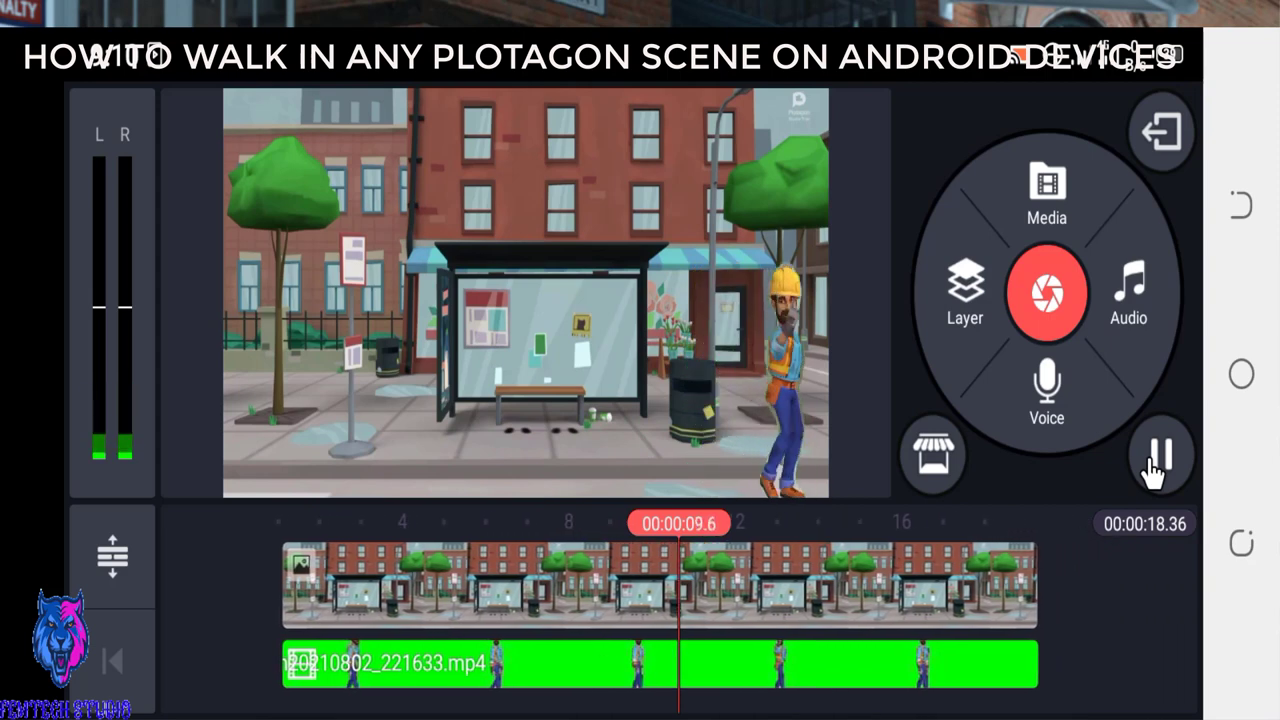
pyautogui.click(1157, 458)
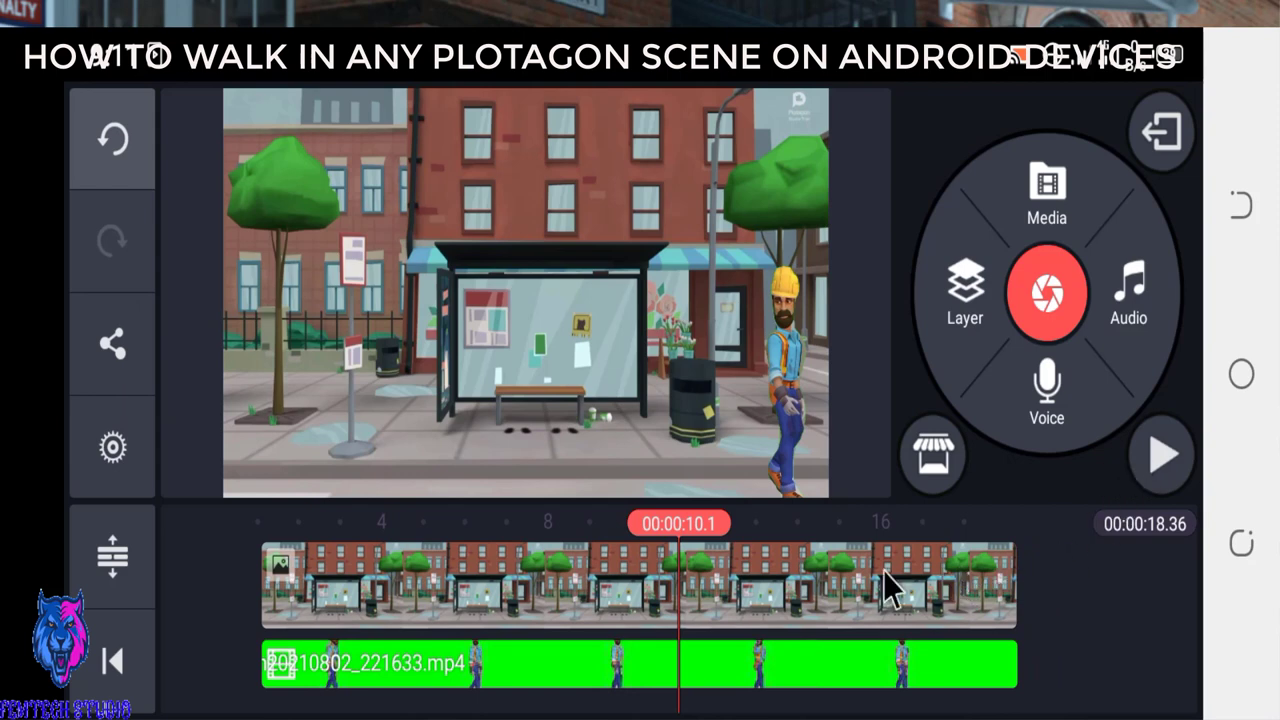
# Replay the walk from the start, then rewind and select the worker green-screen clip
pyautogui.moveTo(886, 586); pyautogui.dragTo(1063, 591)
pyautogui.moveTo(829, 571); pyautogui.dragTo(945, 585)
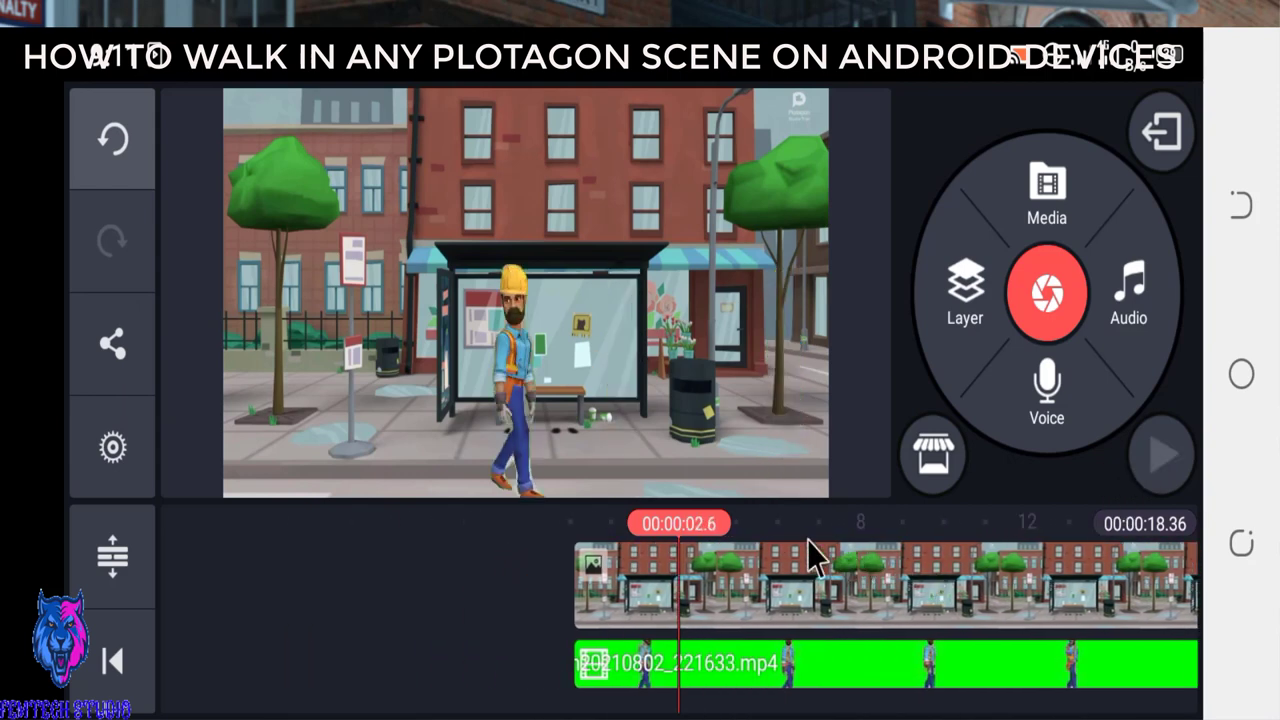
pyautogui.moveTo(814, 551); pyautogui.dragTo(937, 589)
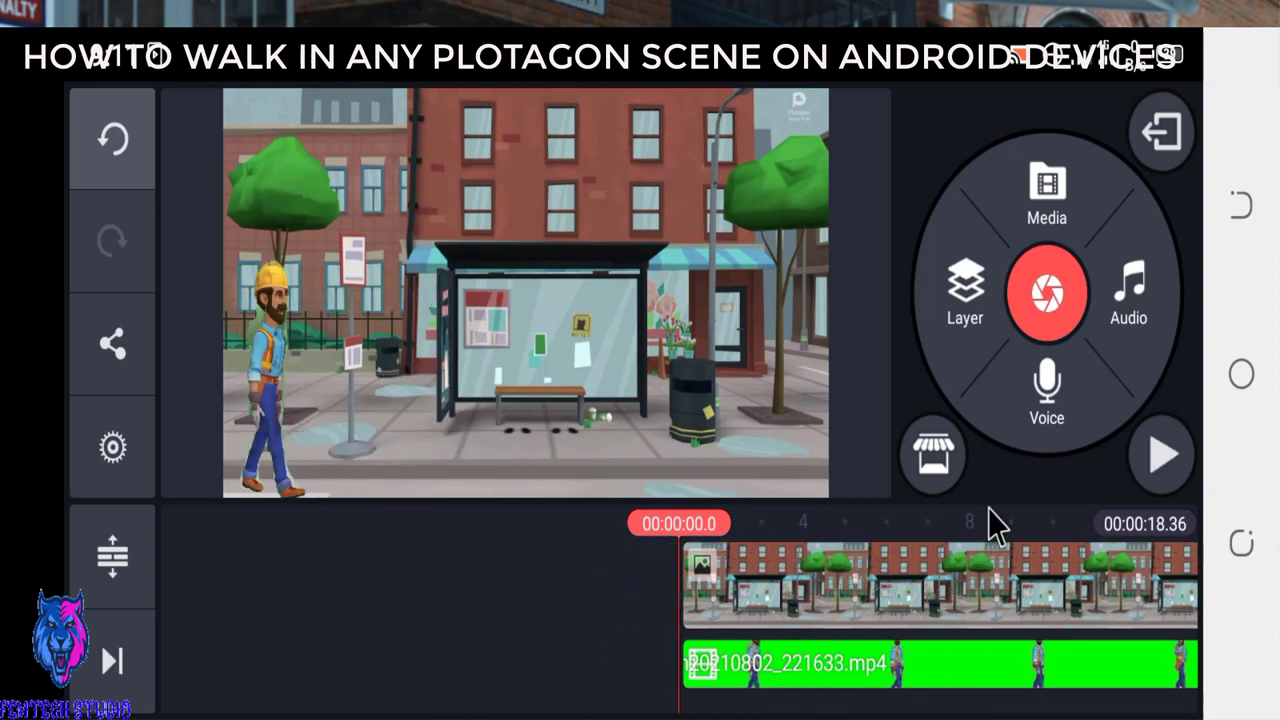
pyautogui.click(1162, 455)
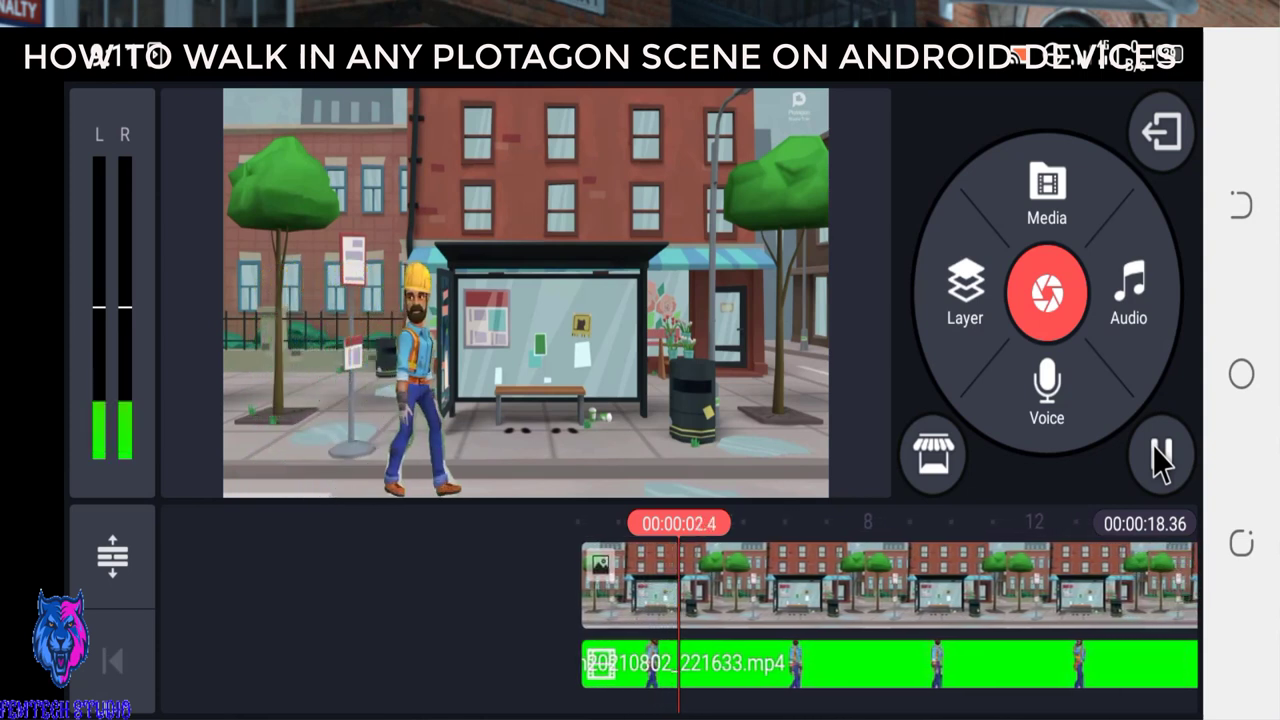
pyautogui.click(1160, 455)
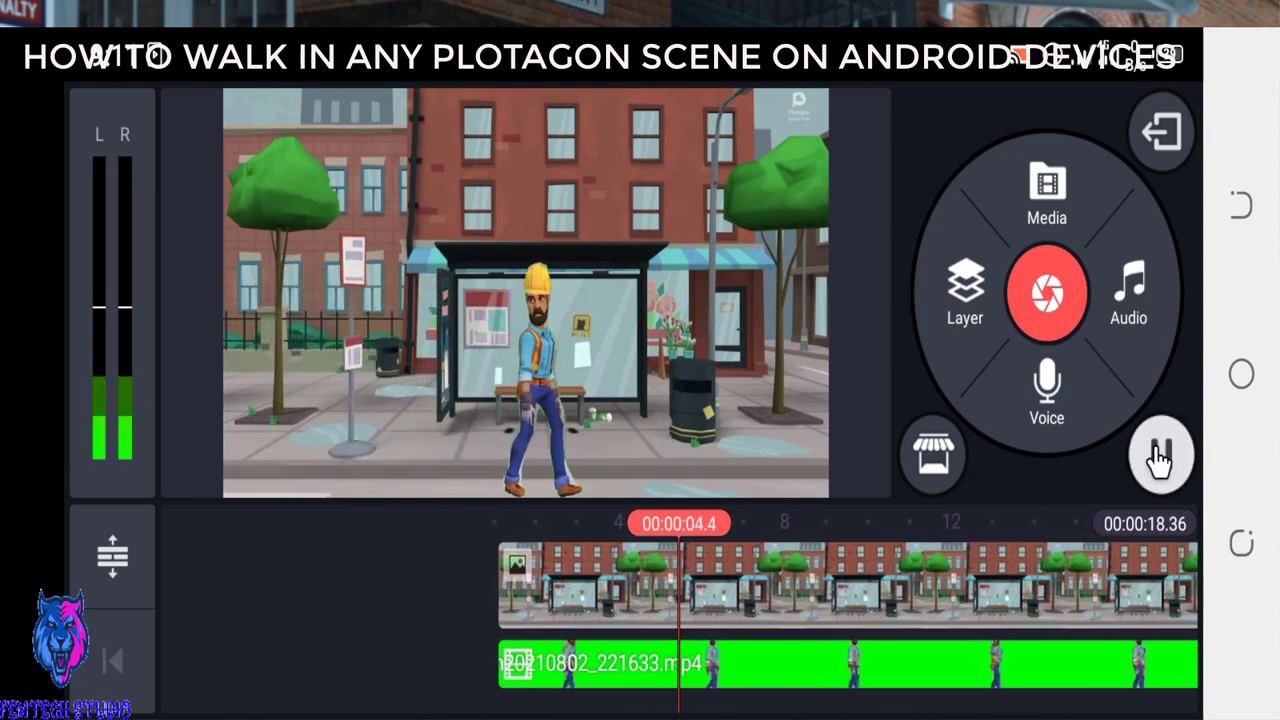
pyautogui.moveTo(795, 602); pyautogui.dragTo(991, 608)
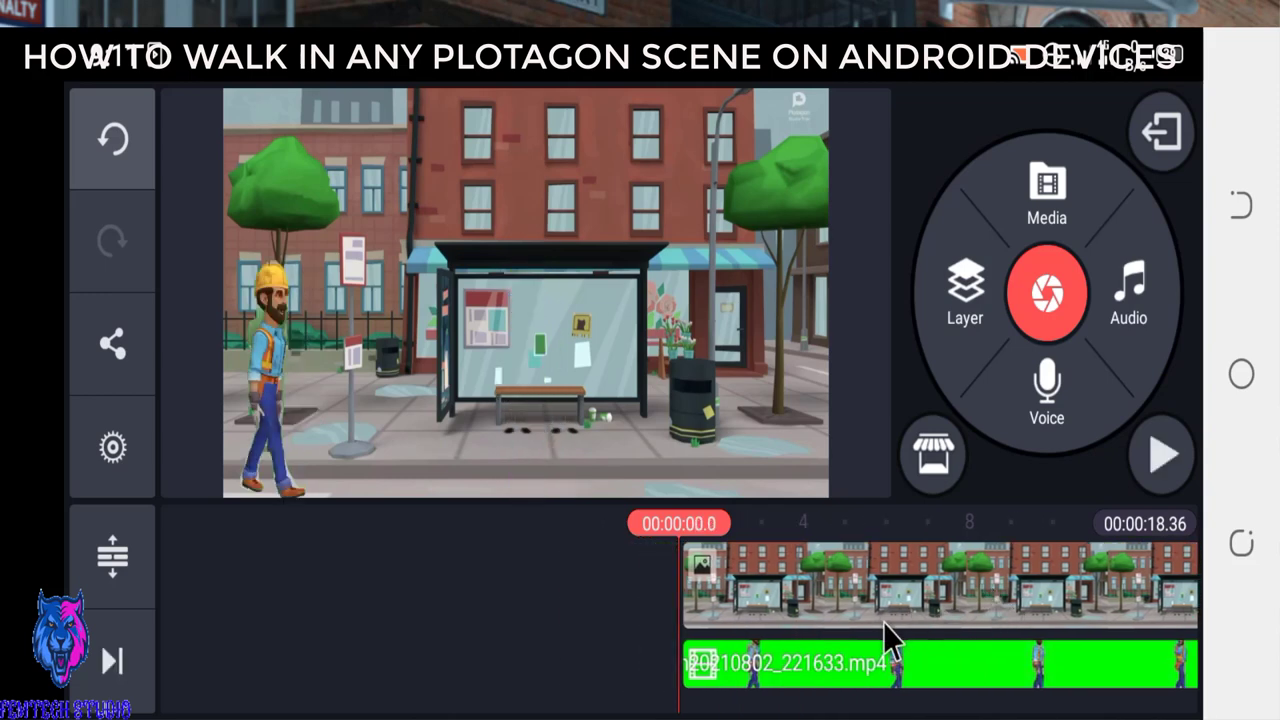
pyautogui.click(840, 664)
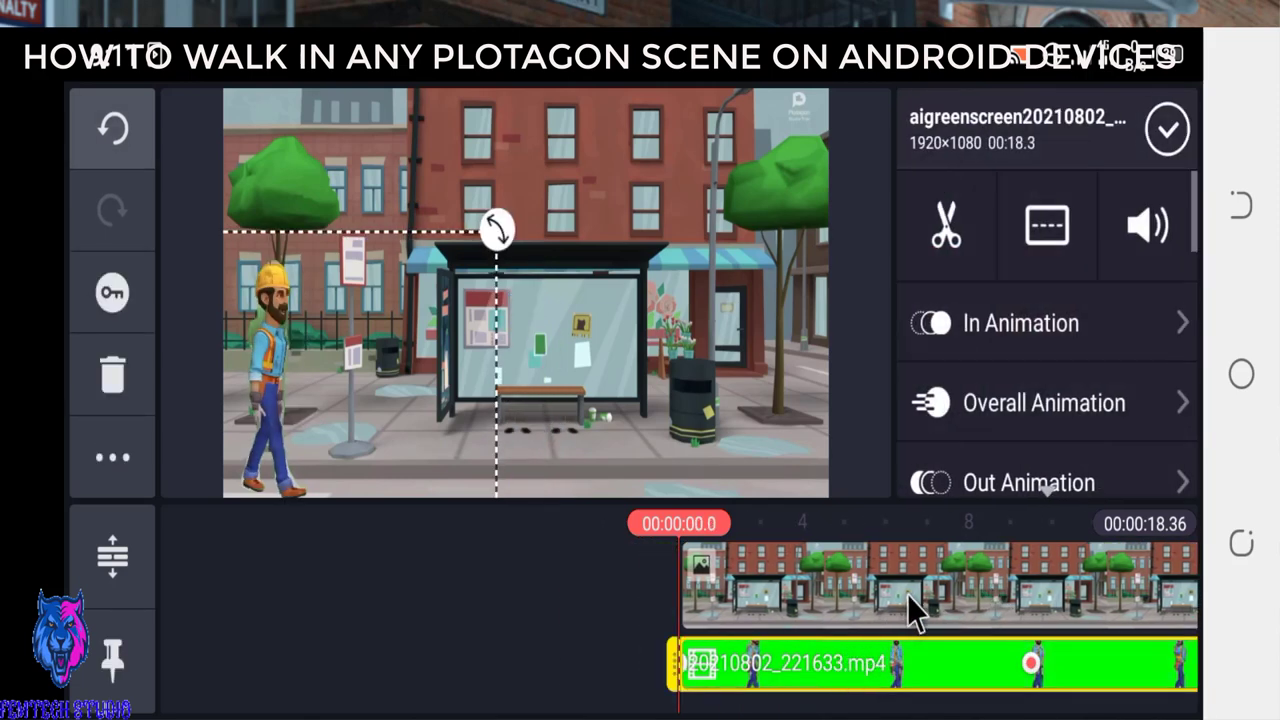
# Deselect the worker clip and trim the project to end at 00:00:09.10
pyautogui.moveTo(907, 592); pyautogui.dragTo(677, 600)
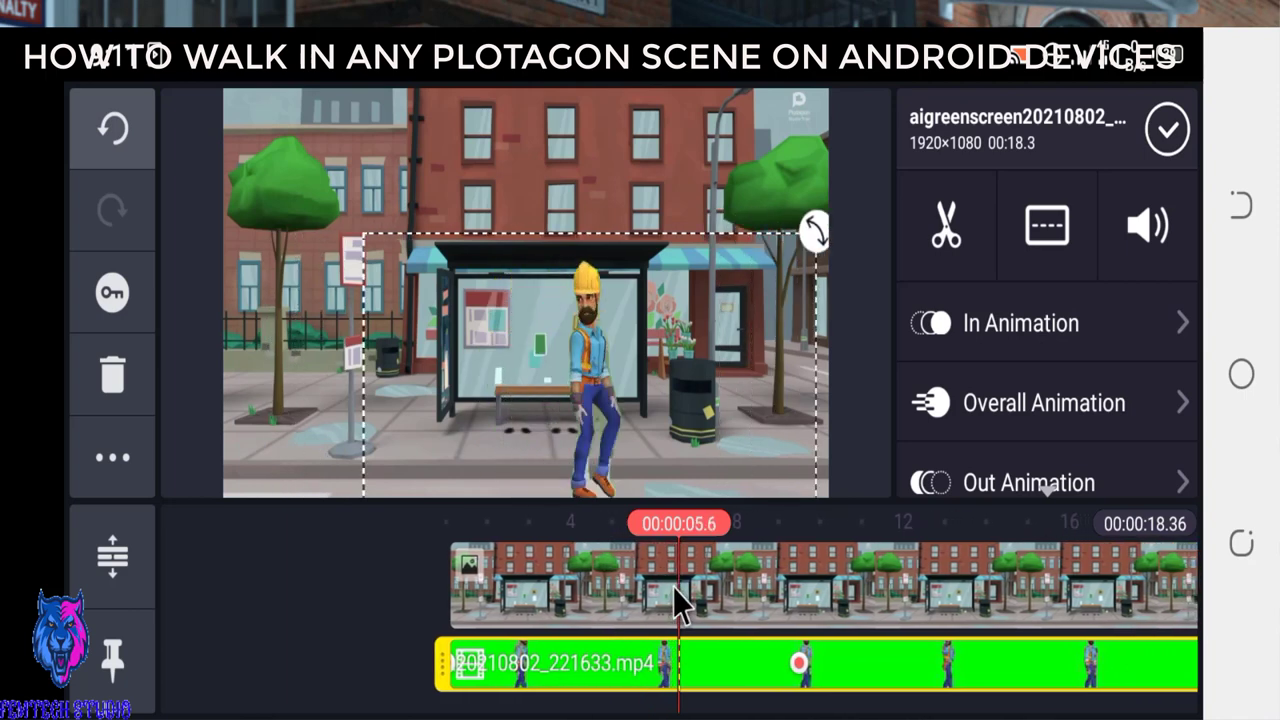
pyautogui.click(800, 664)
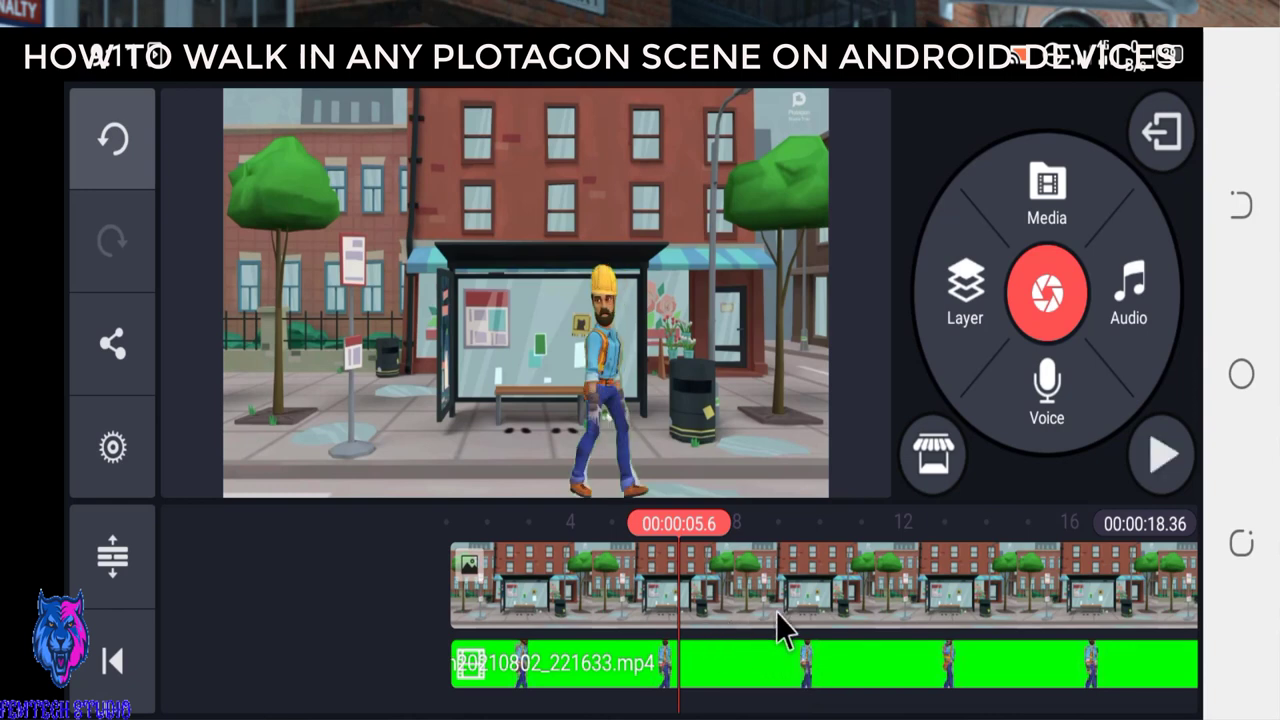
pyautogui.moveTo(773, 610); pyautogui.dragTo(622, 600)
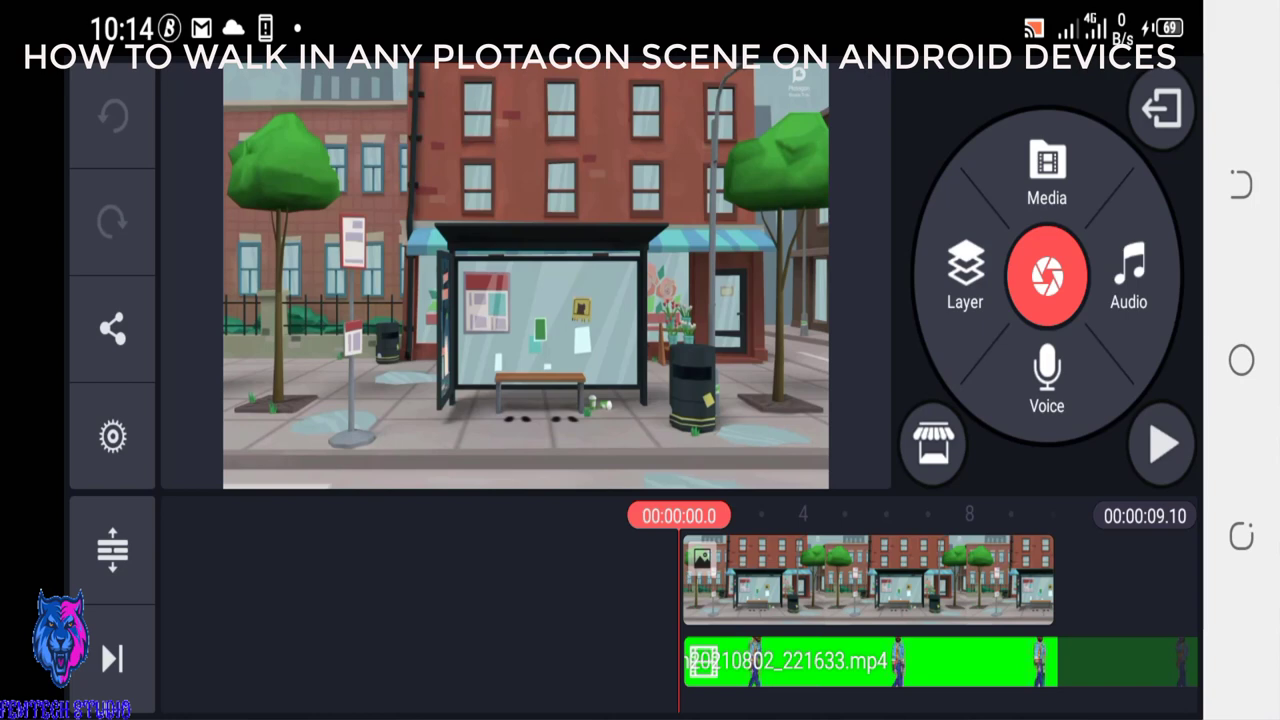
# Export the video at FHD 1080p and 30 fps, about 9MB
pyautogui.click(112, 329)
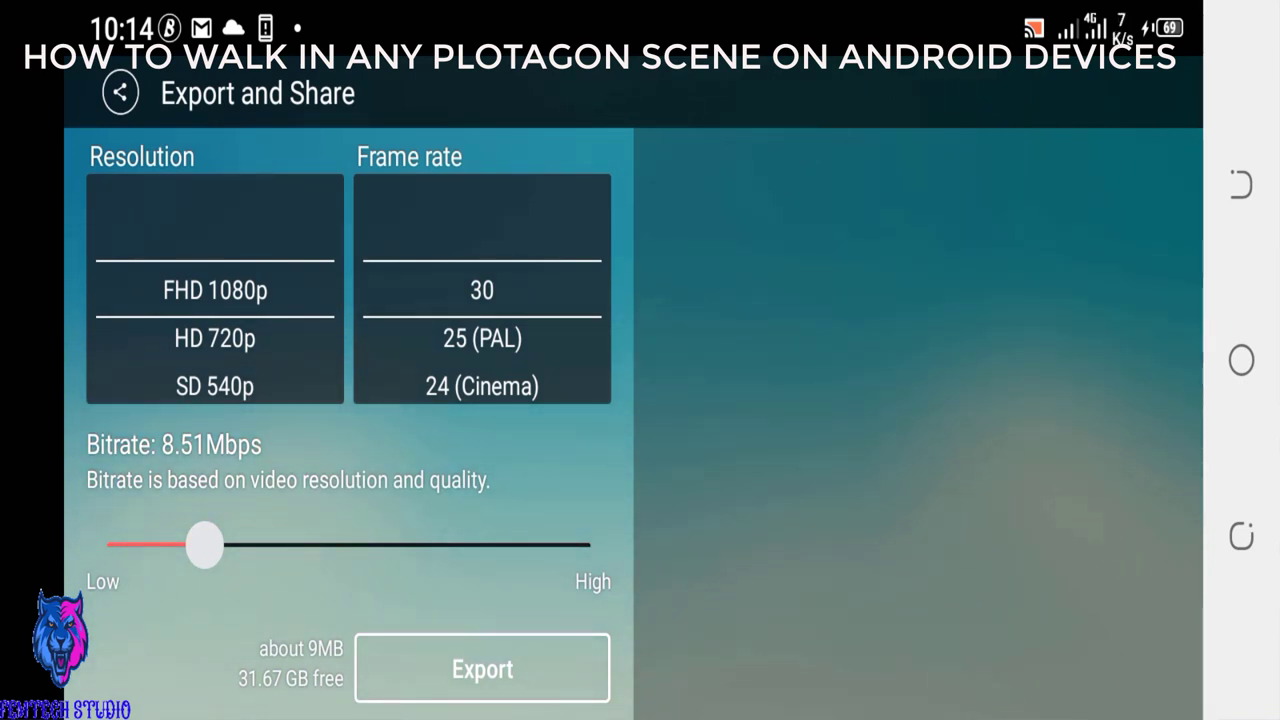
pyautogui.click(473, 662)
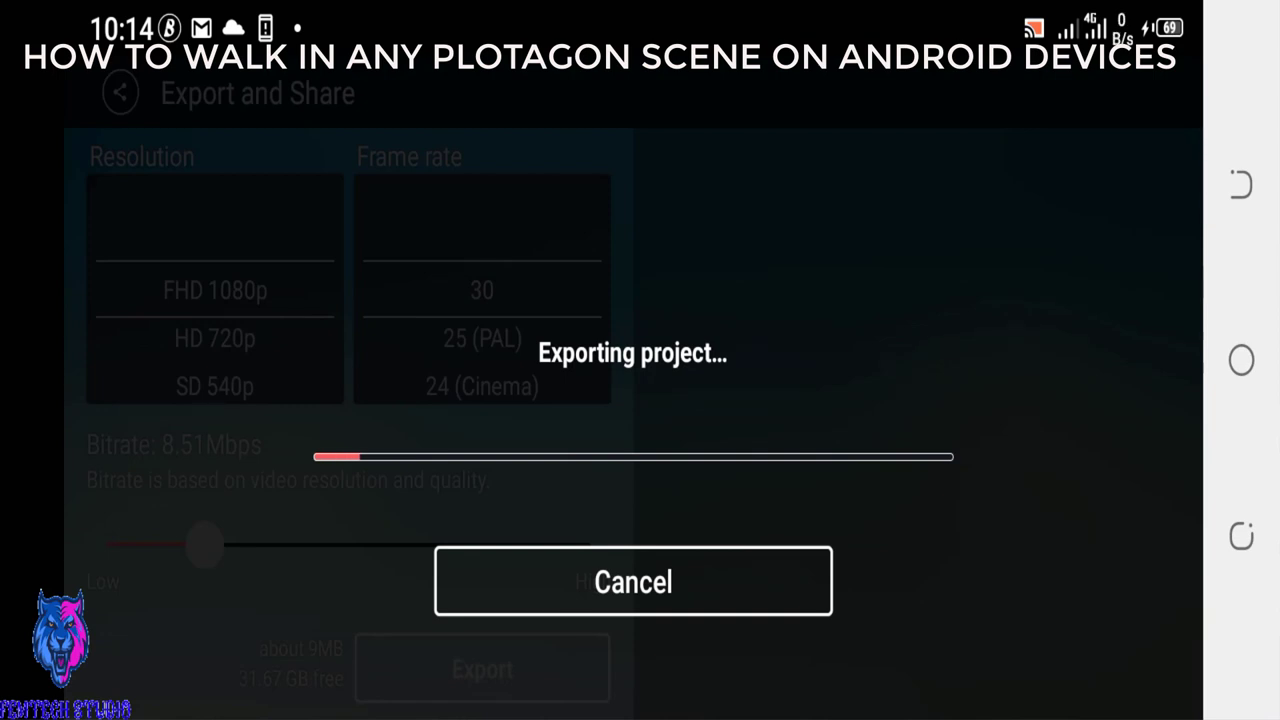